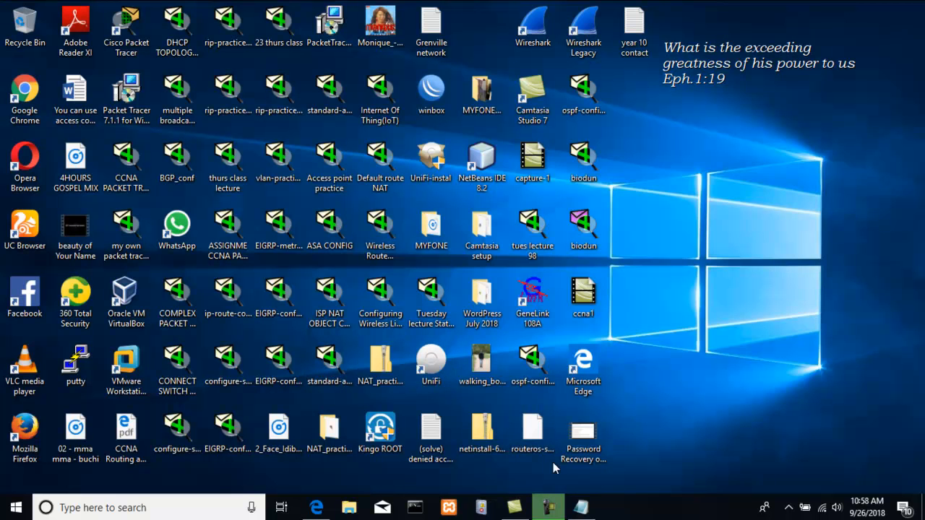
# Review the Notepad notes on the shrink-volume error, covering the unmovable files and the disable, restart-and-shrink and enable steps, then minimise them.
pyautogui.moveTo(583, 516)
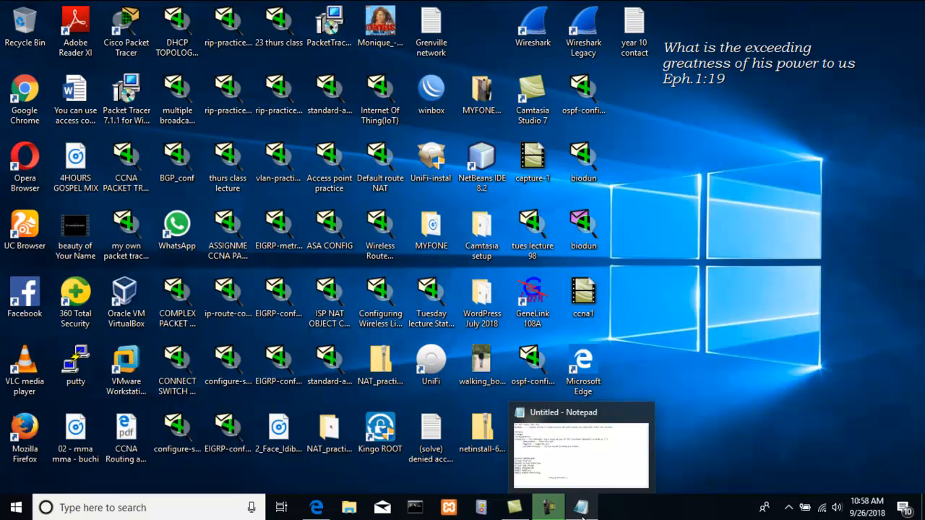
pyautogui.click(582, 515)
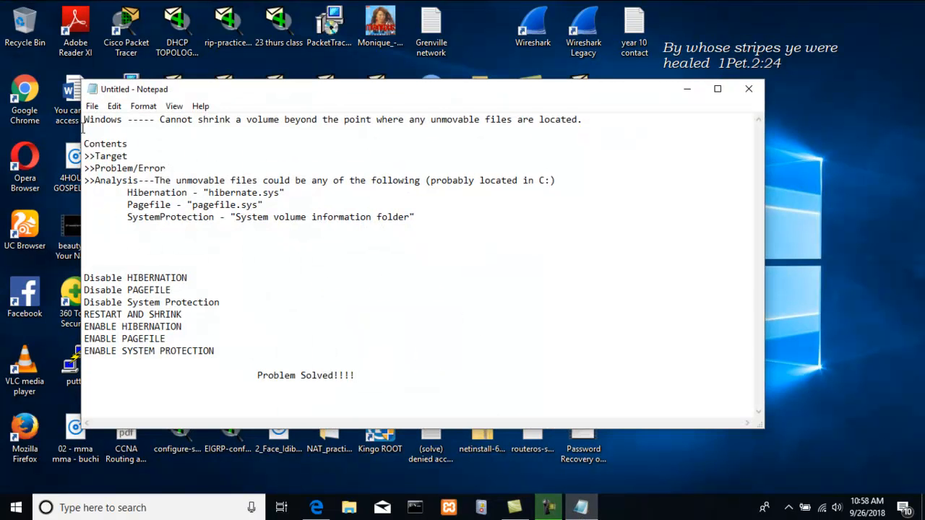
pyautogui.click(717, 90)
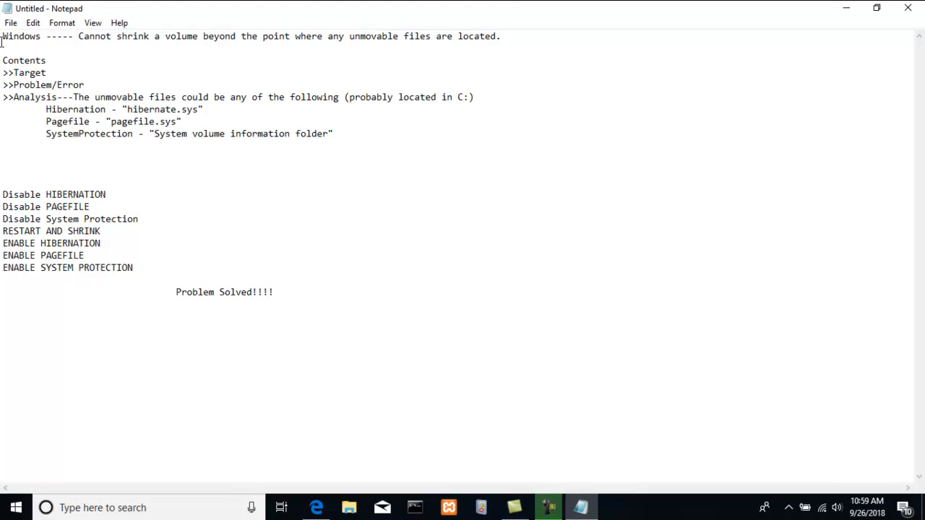
pyautogui.moveTo(2, 41); pyautogui.dragTo(384, 60)
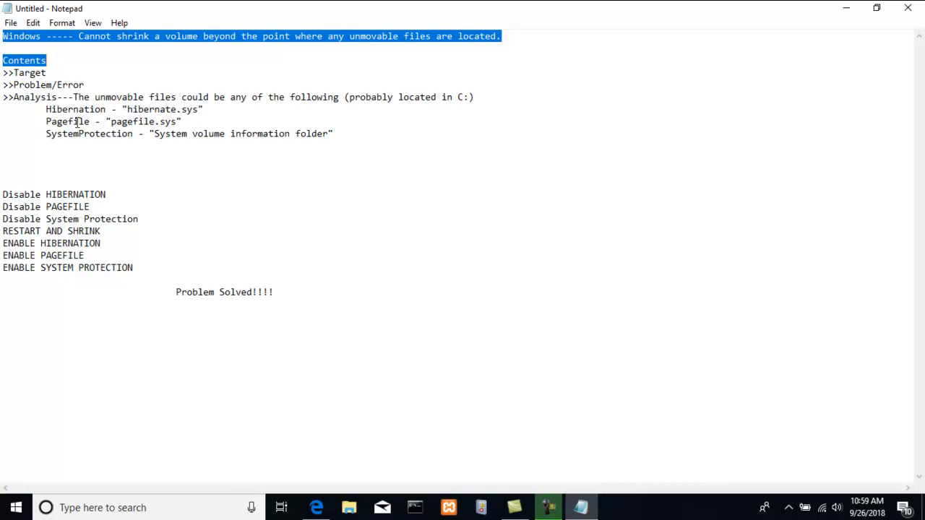
pyautogui.moveTo(46, 109); pyautogui.dragTo(368, 133)
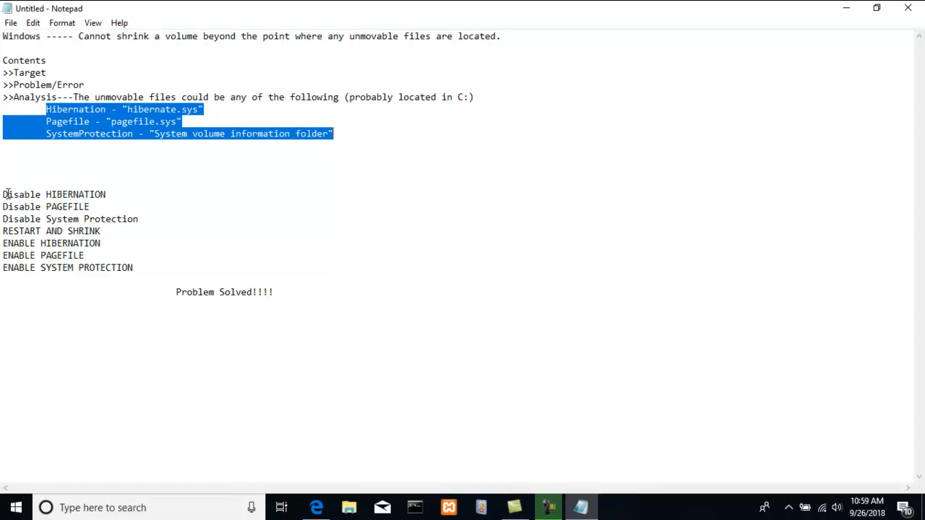
pyautogui.moveTo(2, 194); pyautogui.dragTo(152, 220)
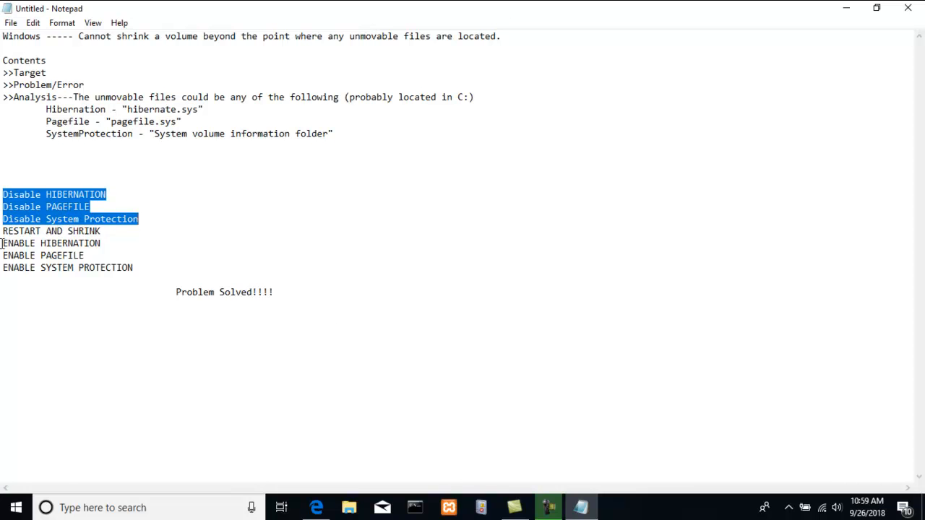
pyautogui.moveTo(2, 231); pyautogui.dragTo(105, 233)
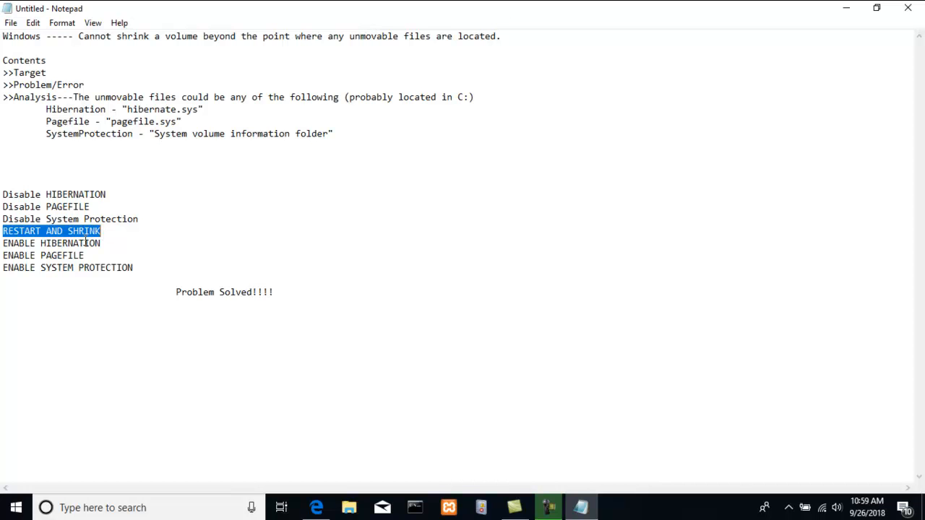
pyautogui.click(4, 245)
pyautogui.moveTo(3, 245); pyautogui.dragTo(169, 281)
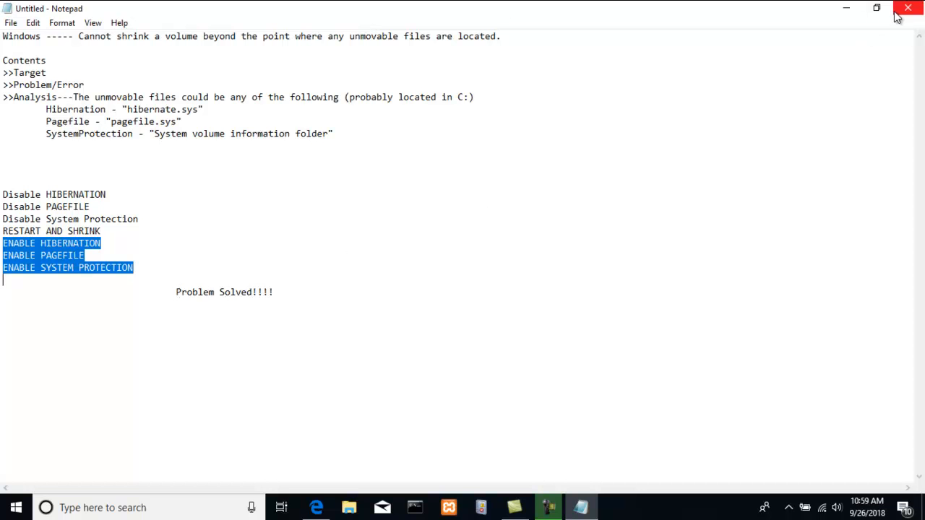
pyautogui.click(845, 8)
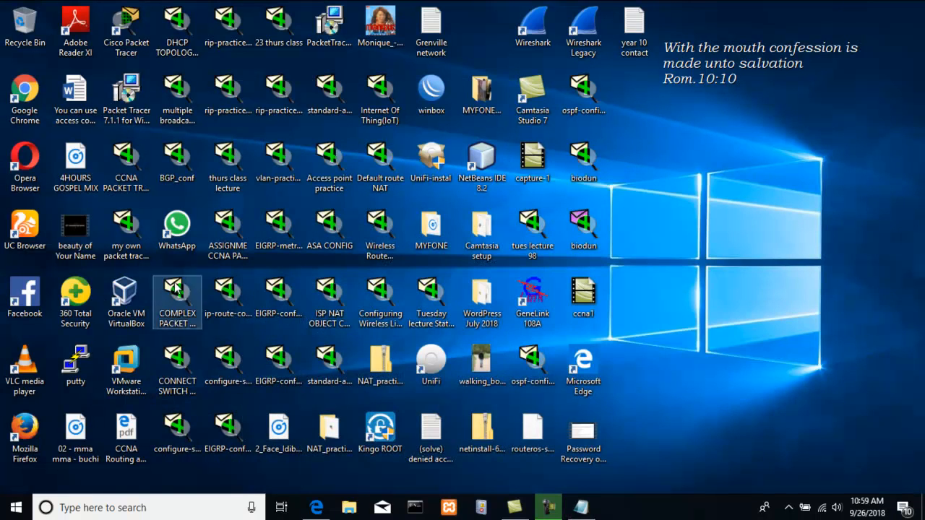
# Search Windows for "diskma" and open Create and format hard disk partitions.
pyautogui.click(117, 510)
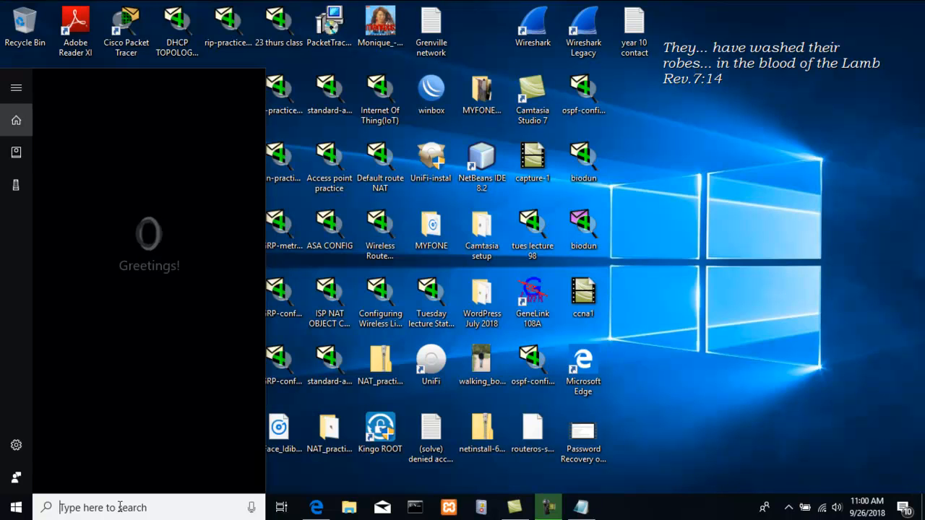
pyautogui.write('d')
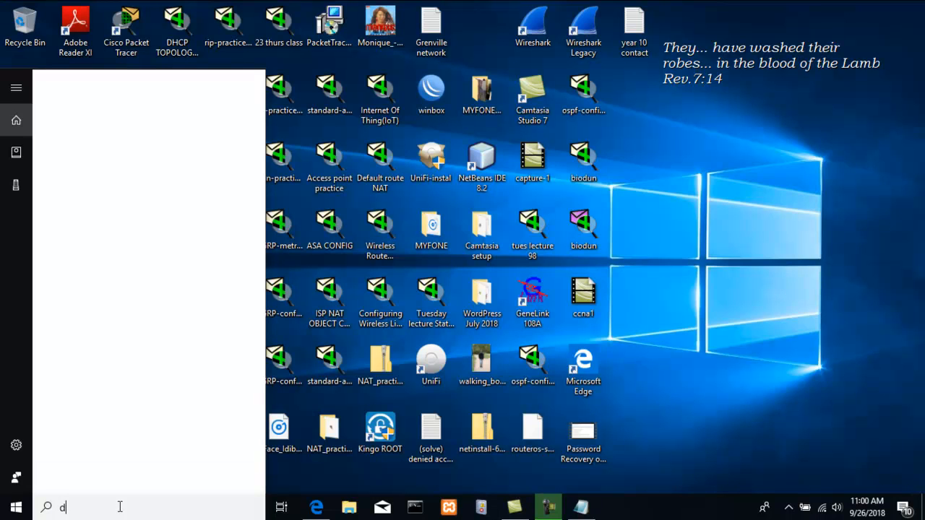
pyautogui.write('is')
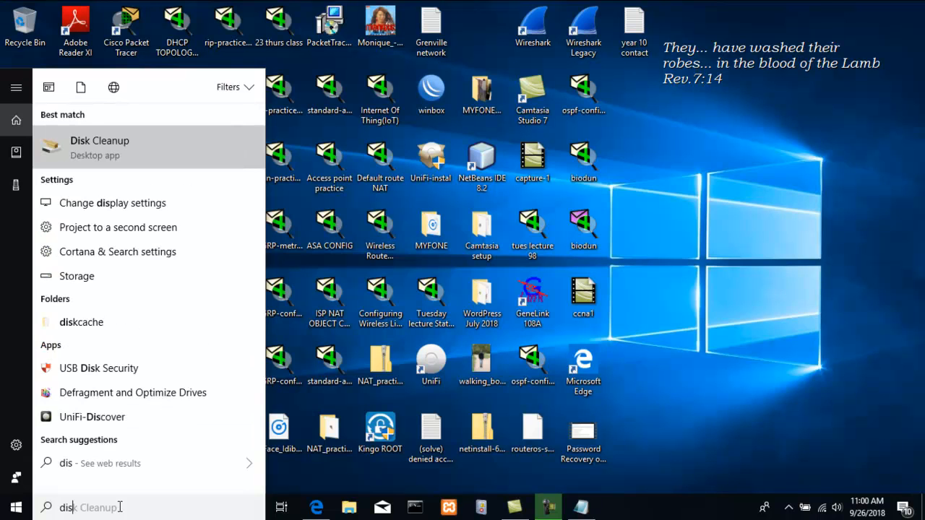
pyautogui.write('k')
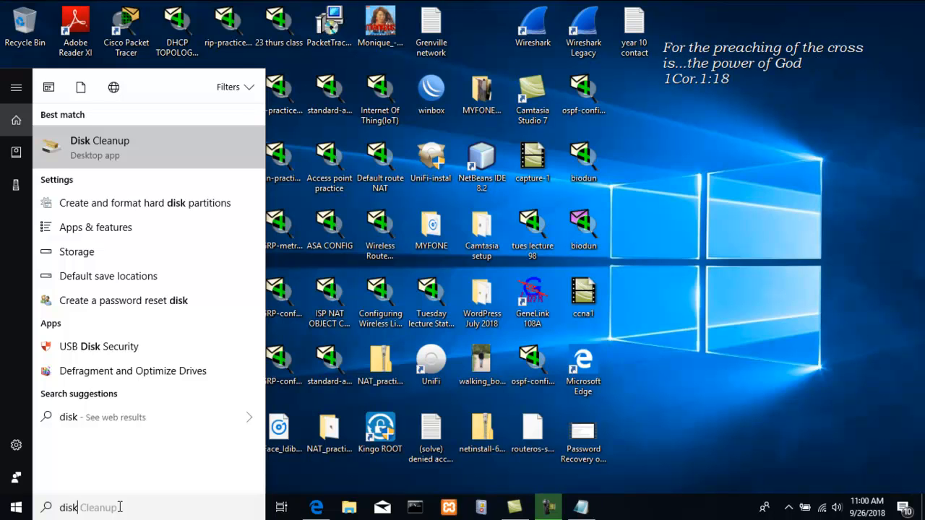
pyautogui.write('ma')
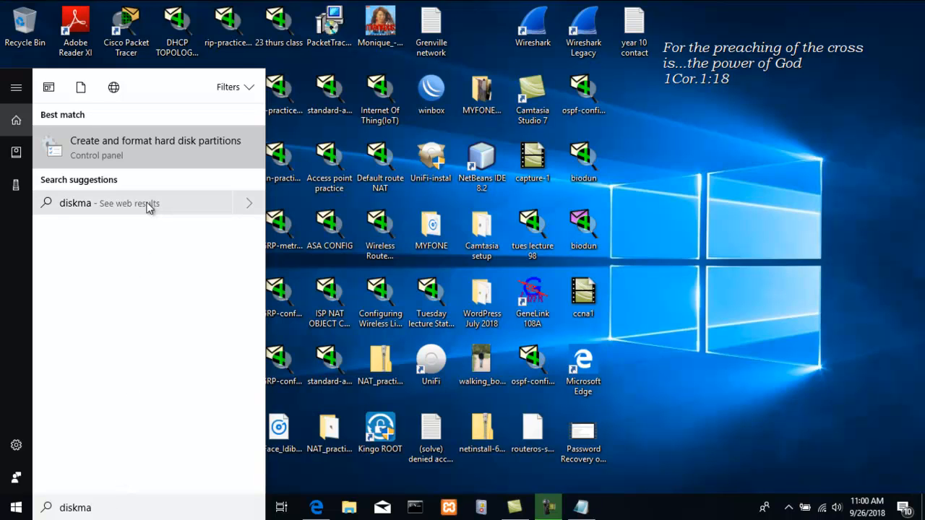
pyautogui.click(141, 145)
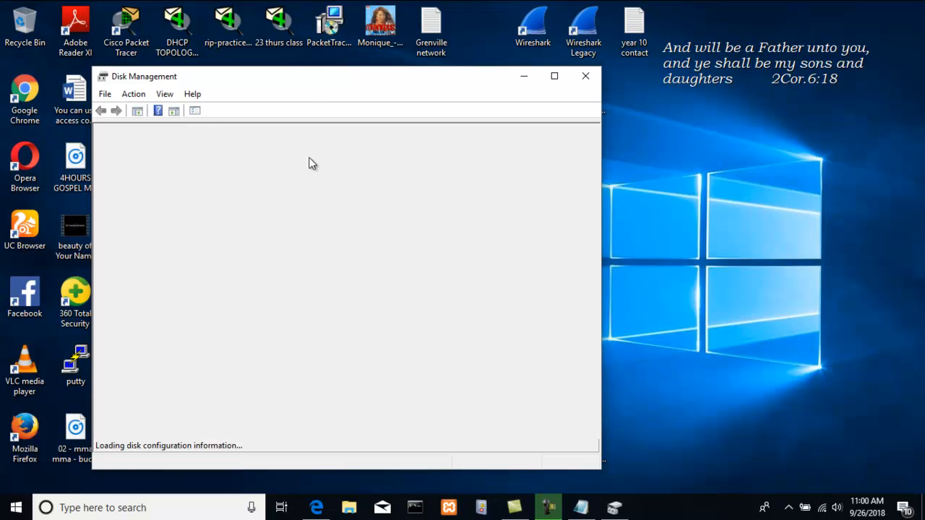
# Examine the volumes in Disk Management, including My Disc (D:) and System Reserved, and close the window.
pyautogui.moveTo(307, 79); pyautogui.dragTo(347, 42)
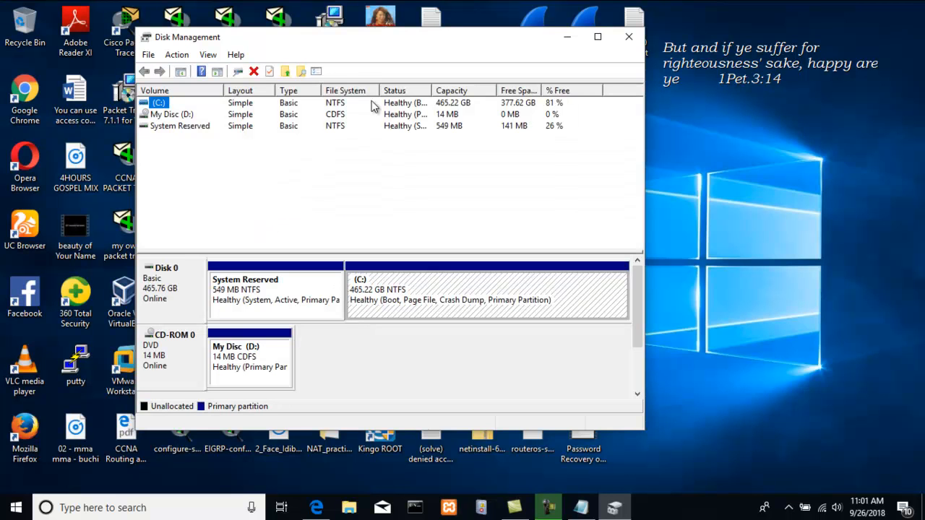
pyautogui.moveTo(359, 38); pyautogui.dragTo(333, 19)
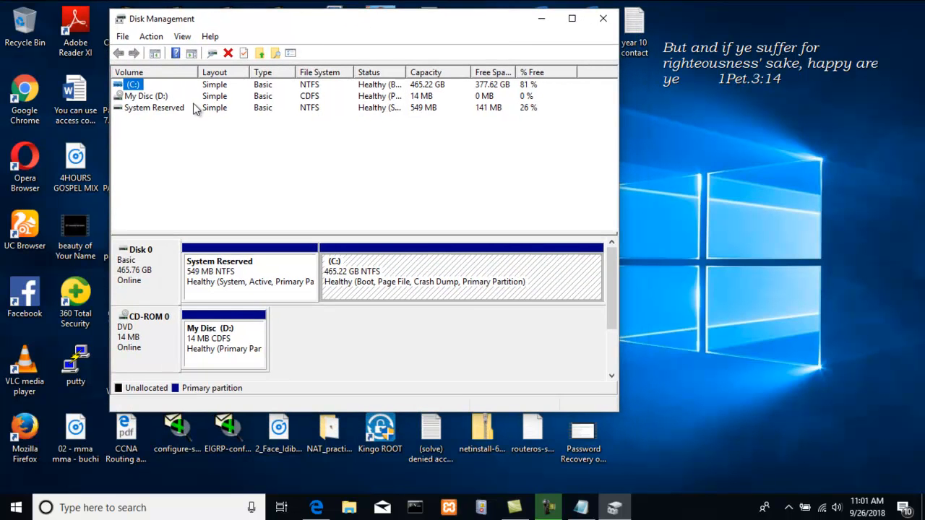
pyautogui.click(148, 98)
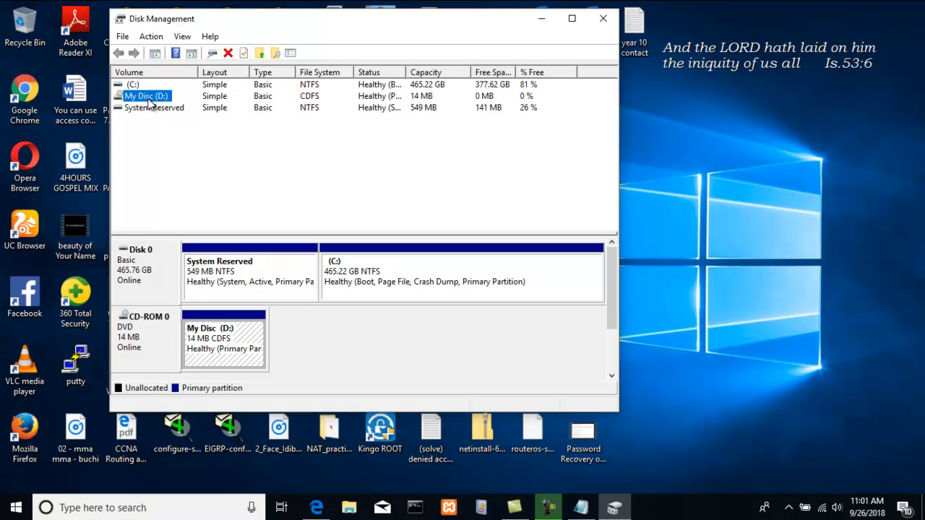
pyautogui.click(153, 108)
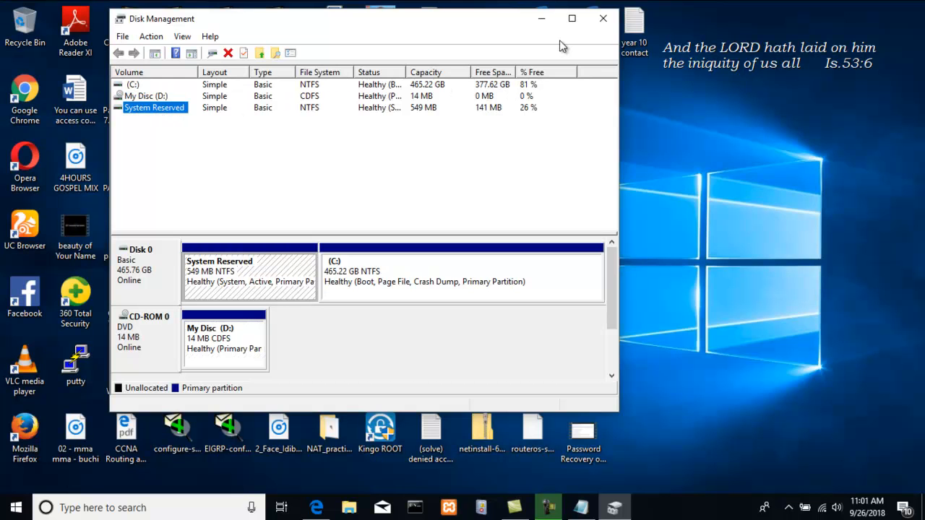
pyautogui.click(603, 18)
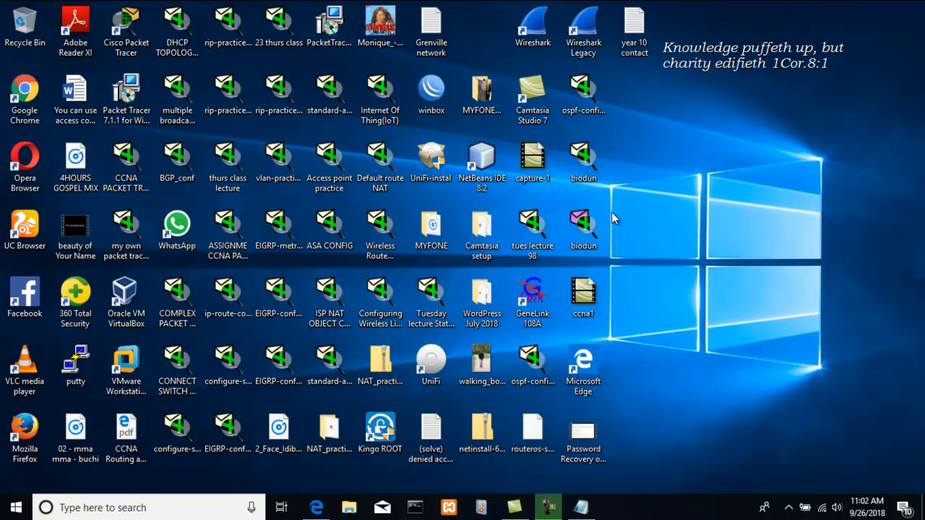
# Add the line "Win + R" below "Problem Solved!!!!" in the Notepad notes, leave blank lines around it, and minimise the notes.
pyautogui.click(581, 507)
pyautogui.click(142, 372)
pyautogui.click(299, 291)
pyautogui.press('Return')
pyautogui.press('Return')
pyautogui.press('Return')
pyautogui.press('Return')
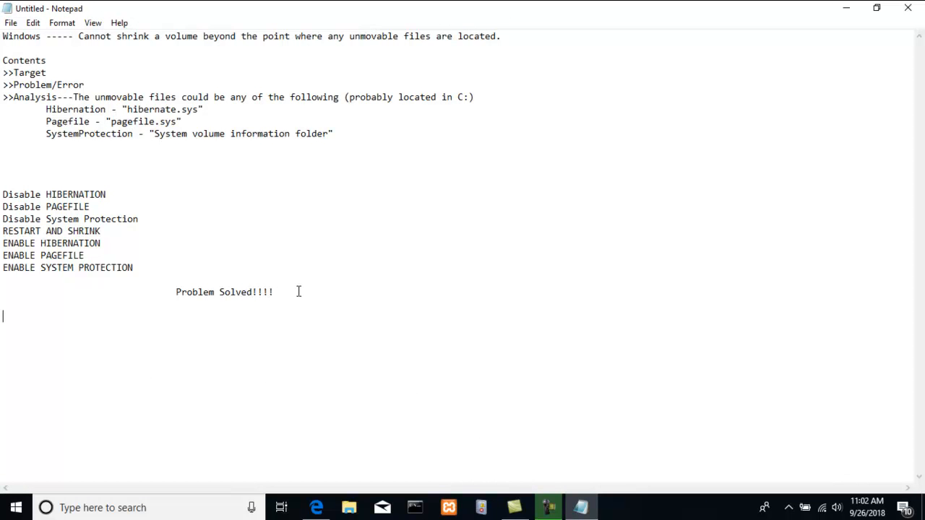
pyautogui.write('Win + R')
pyautogui.press('Return')
pyautogui.press('Return')
pyautogui.click(844, 8)
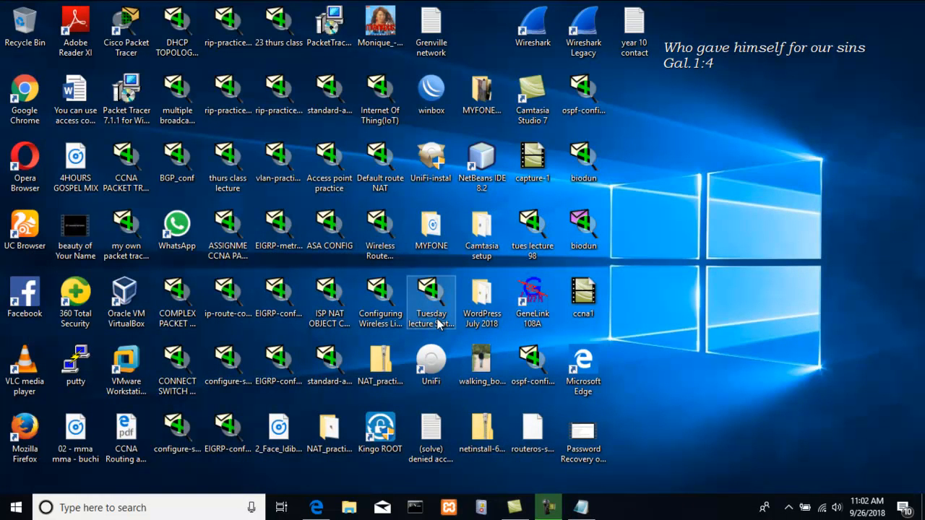
# Enter diskmgmt.msc in the Run dialog and copy the command into the Notepad notes below "Win + R".
pyautogui.press('super+r')
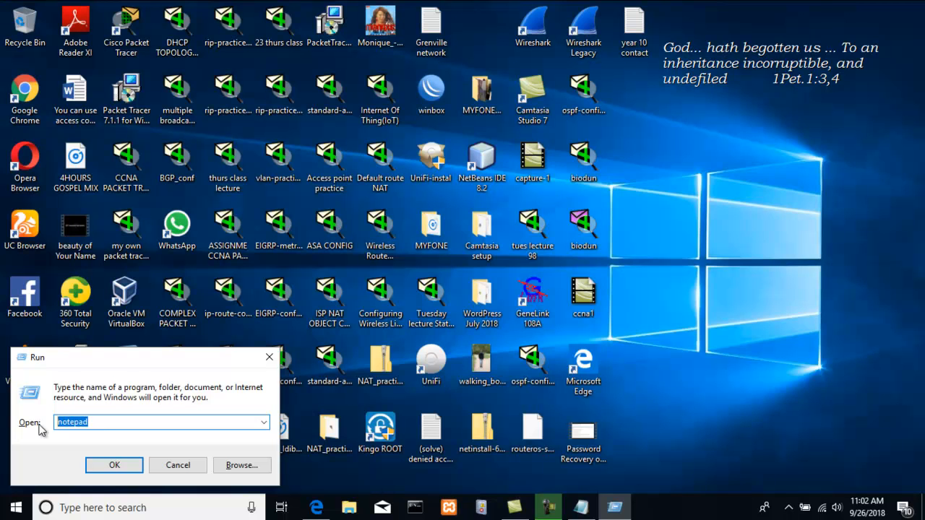
pyautogui.write('di')
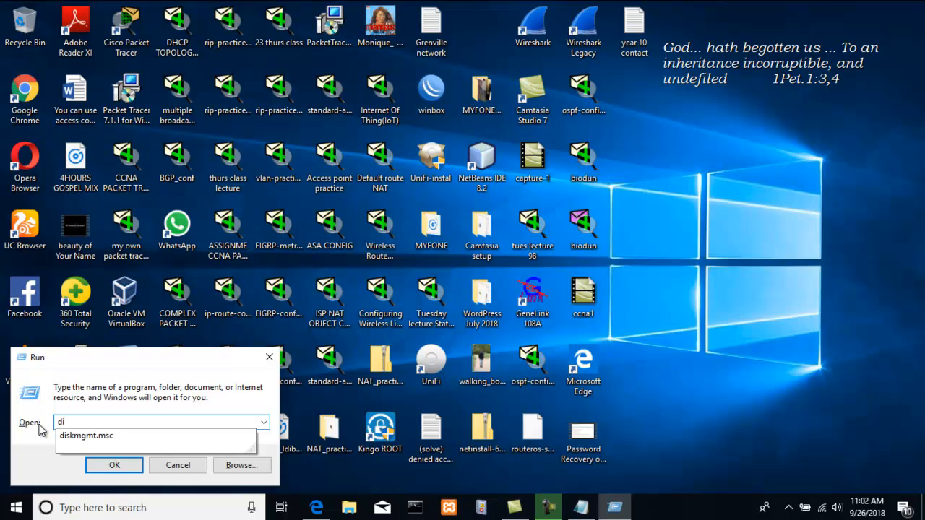
pyautogui.write('skmgmt.msc')
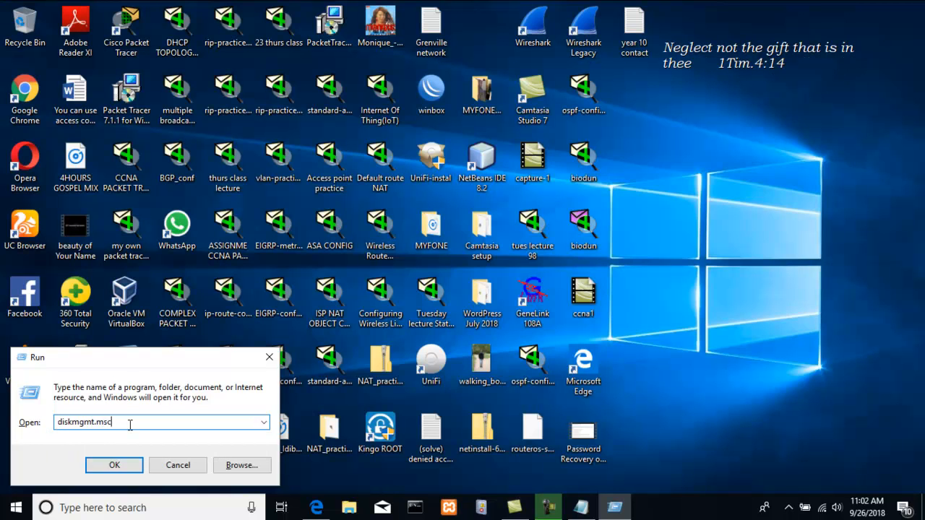
pyautogui.moveTo(130, 423); pyautogui.dragTo(6, 423)
pyautogui.hotkey('ctrl', 'c')
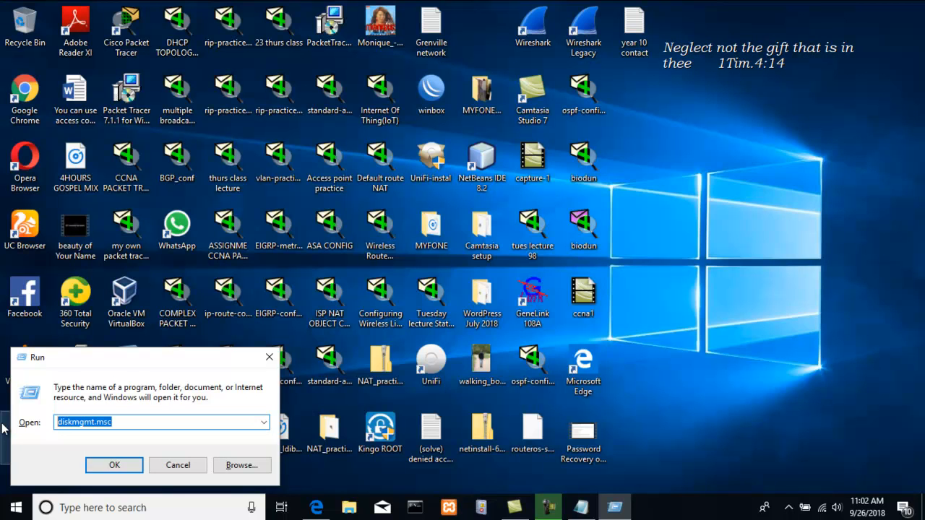
pyautogui.click(582, 509)
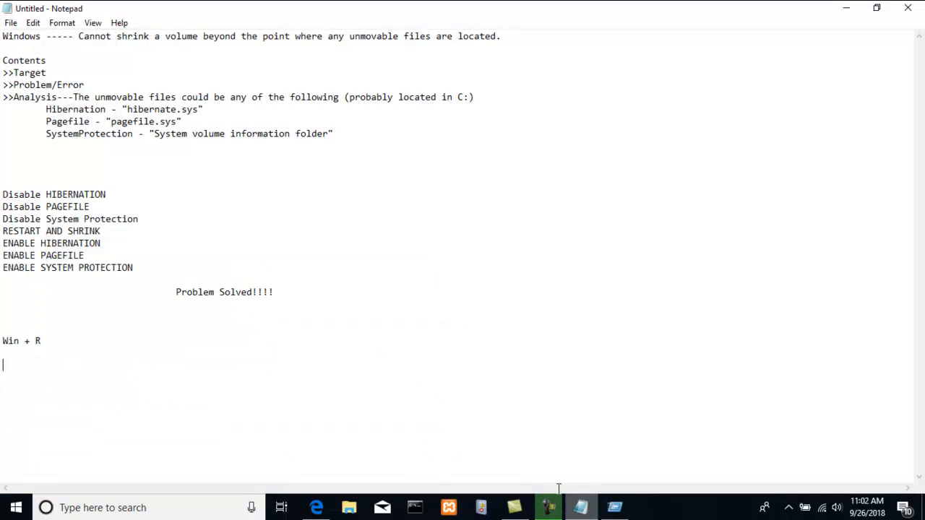
pyautogui.hotkey('ctrl', 'v')
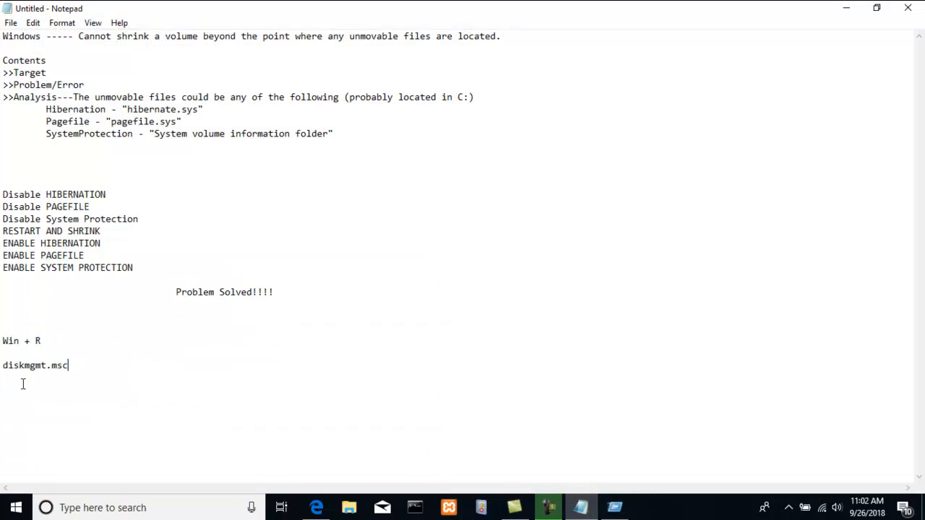
# Set the Notepad font size to 18 and place the cursor at the end of the diskmgmt.msc line.
pyautogui.moveTo(78, 365); pyautogui.dragTo(2, 367)
pyautogui.click(33, 26)
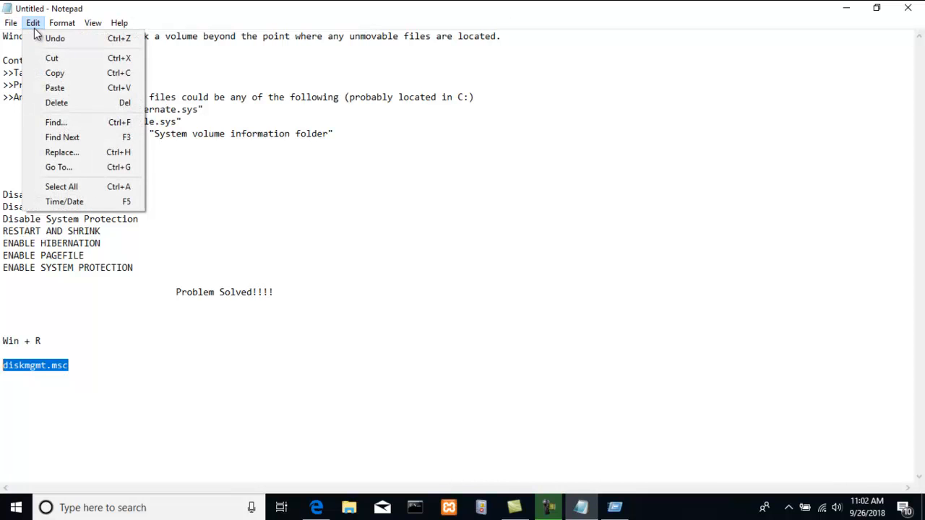
pyautogui.moveTo(66, 25)
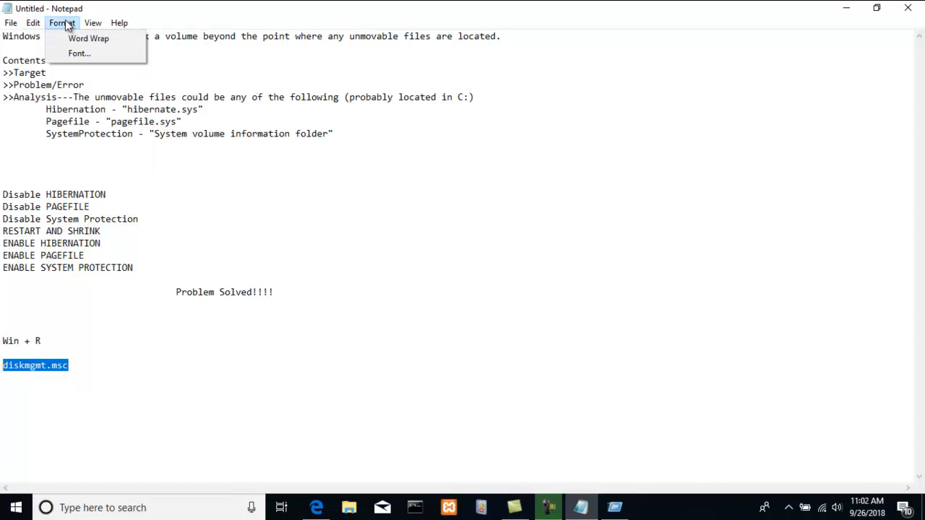
pyautogui.click(81, 54)
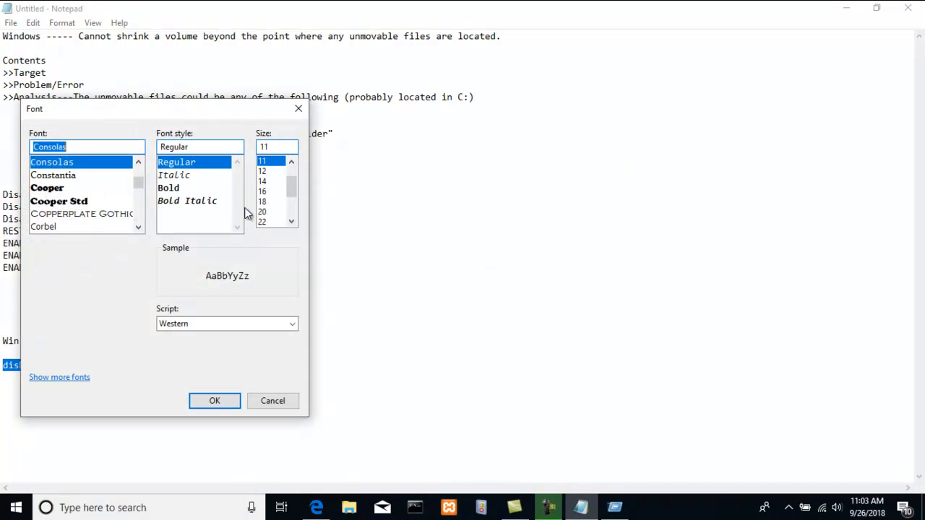
pyautogui.click(263, 202)
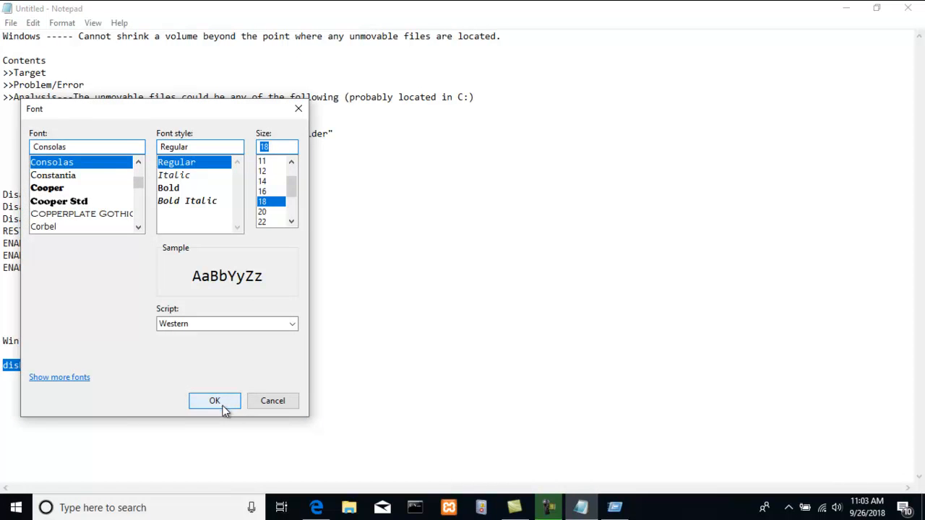
pyautogui.click(214, 401)
pyautogui.moveTo(918, 152); pyautogui.dragTo(918, 230)
pyautogui.click(140, 449)
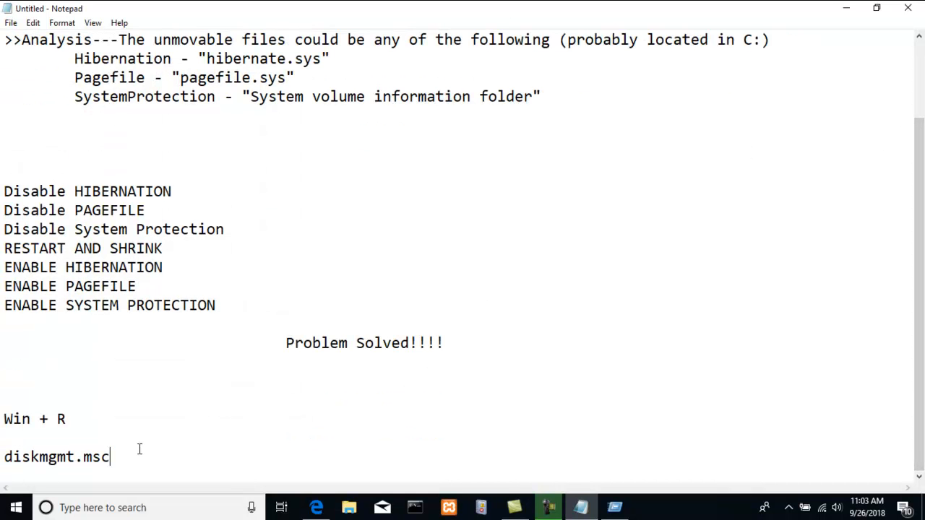
# Minimise the notes and run diskmgmt.msc from the Run dialog to open Disk Management.
pyautogui.click(845, 8)
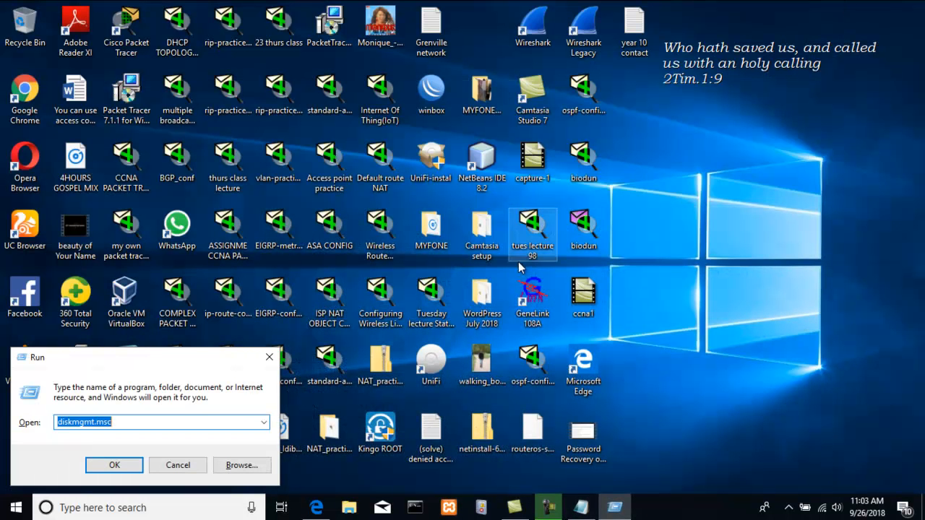
pyautogui.click(114, 465)
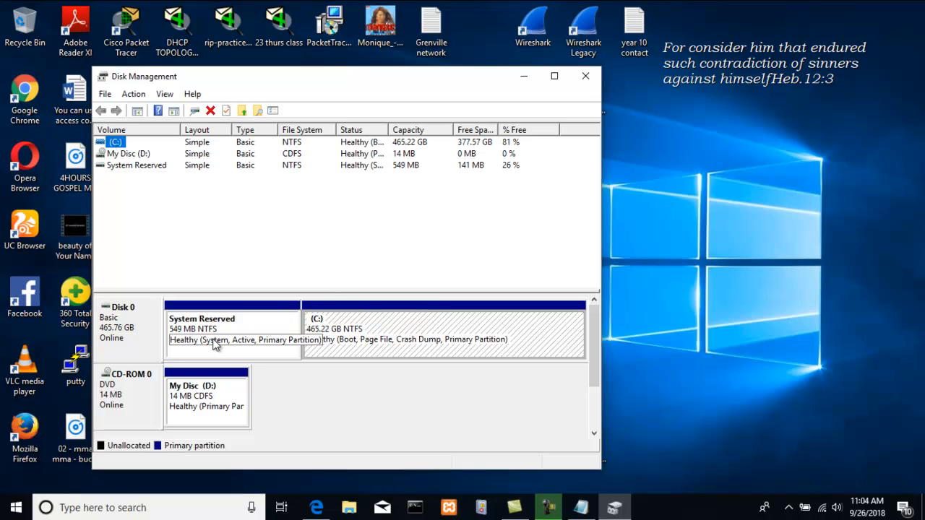
# Open the Shrink Volume dialog for the C: drive to check its available shrink space.
pyautogui.rightClick(374, 339)
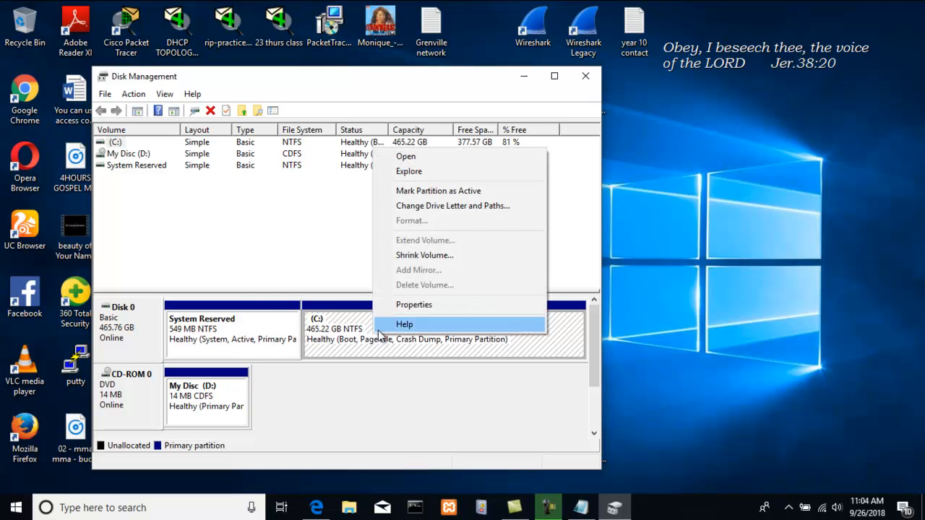
pyautogui.click(441, 255)
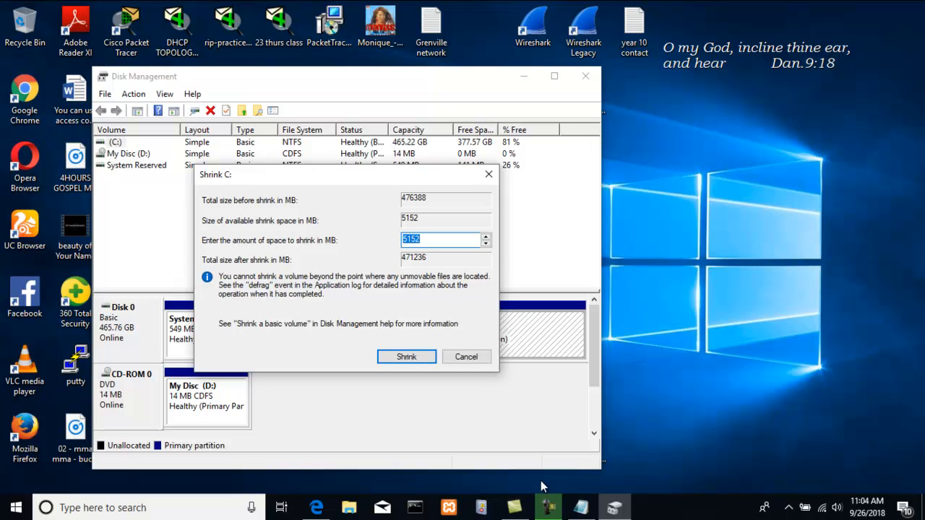
pyautogui.click(548, 507)
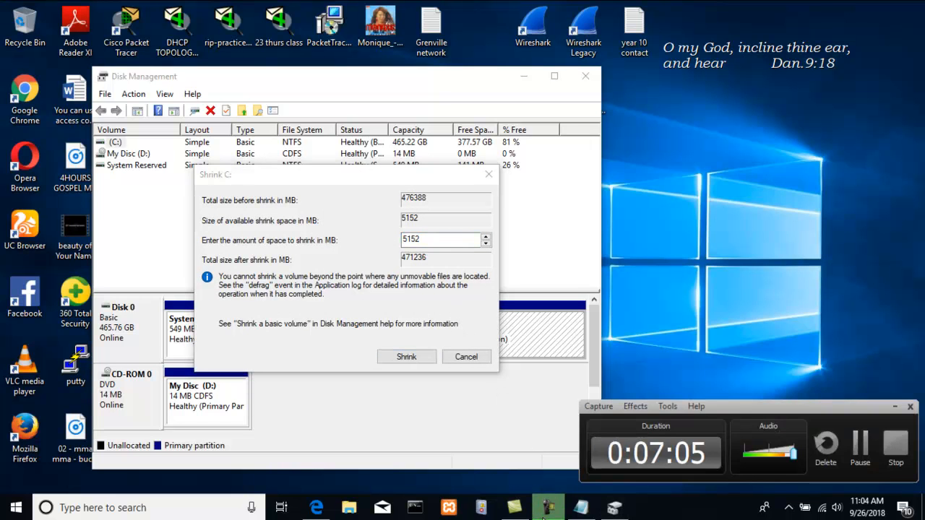
pyautogui.click(860, 444)
pyautogui.click(860, 444)
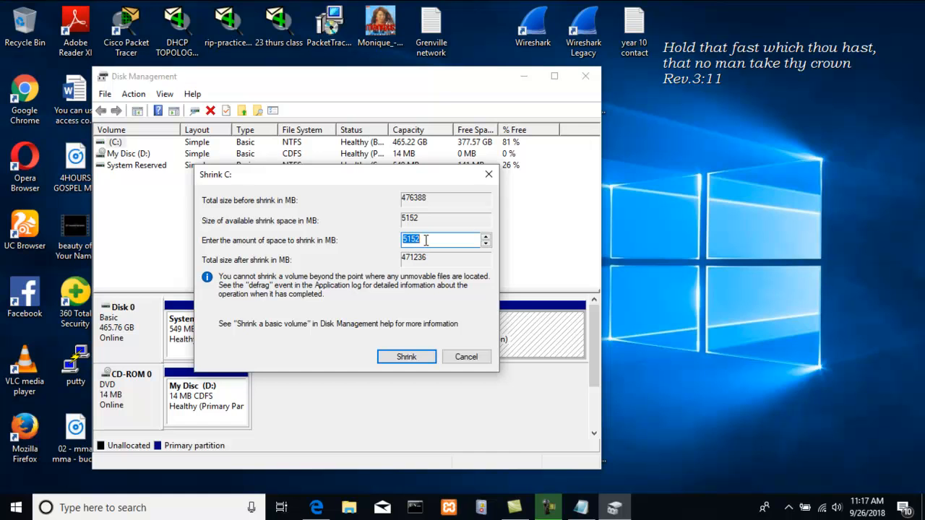
# Try stepping the C: shrink amount down and up, cancel the shrink, and close Disk Management.
pyautogui.click(486, 246)
pyautogui.click(486, 246)
pyautogui.click(485, 239)
pyautogui.click(485, 239)
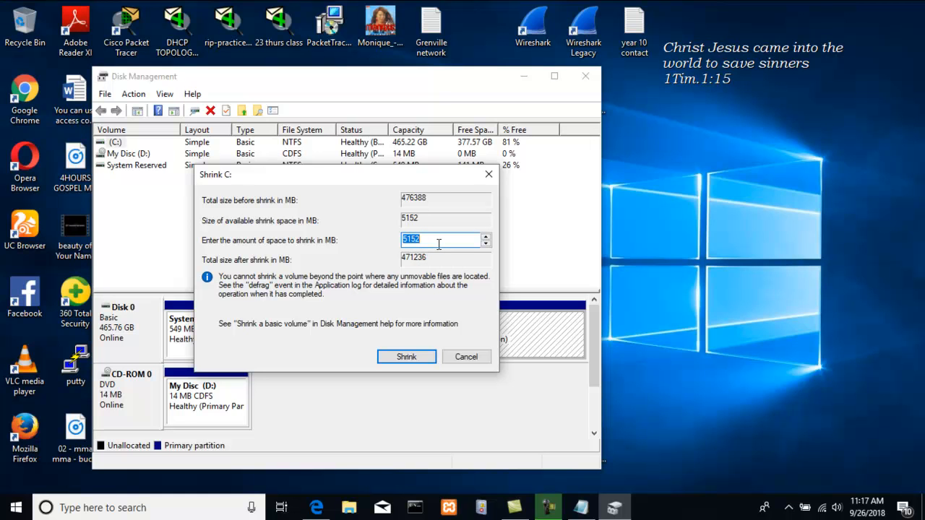
pyautogui.click(467, 358)
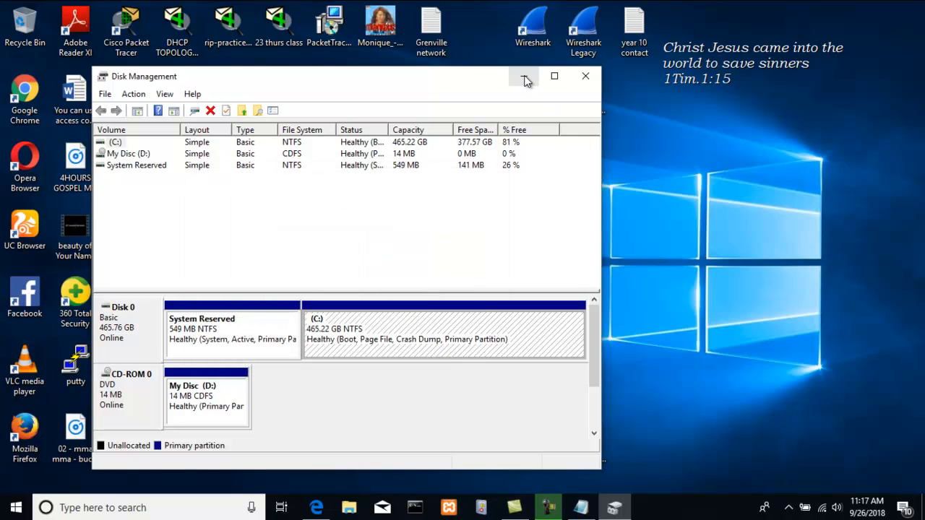
pyautogui.click(591, 79)
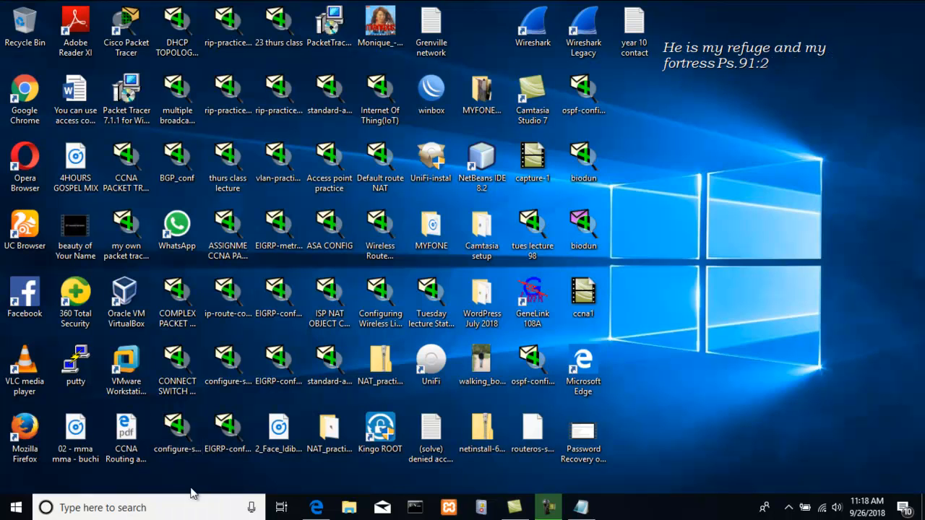
pyautogui.press('super+r')
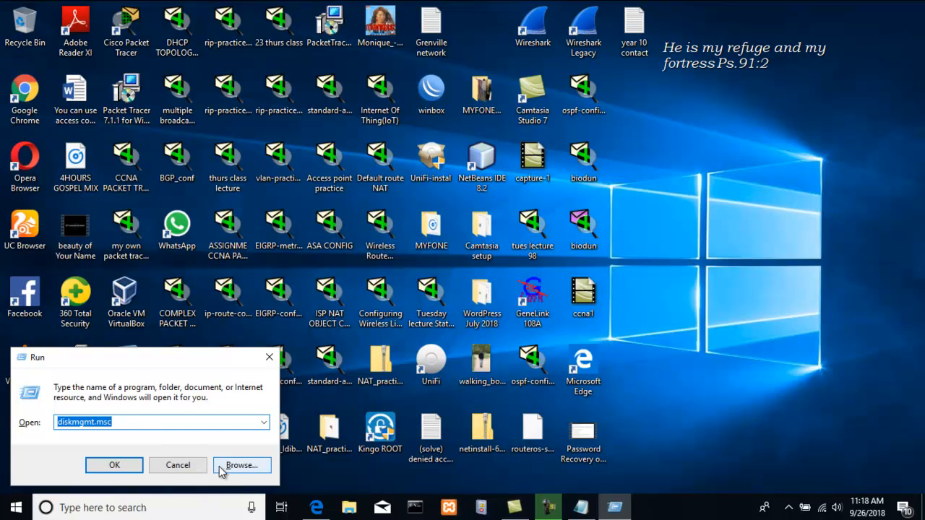
pyautogui.click(180, 465)
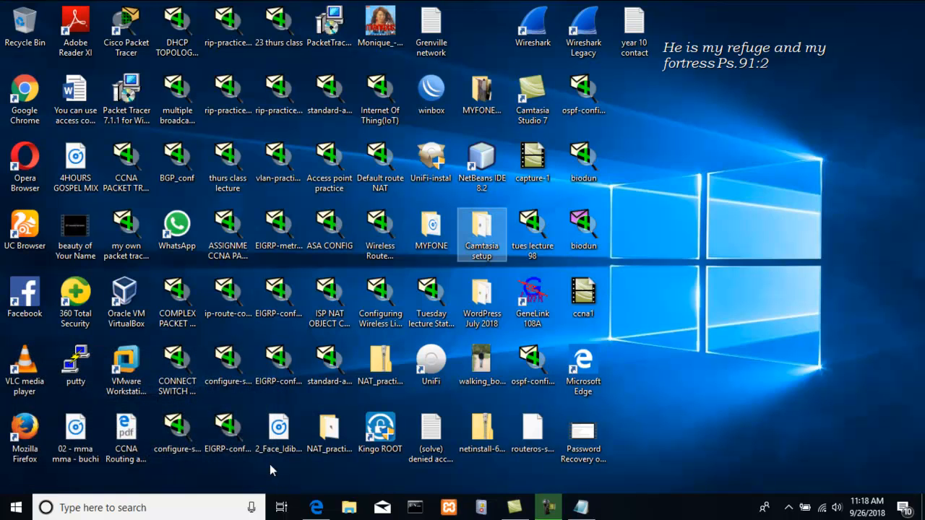
pyautogui.click(115, 508)
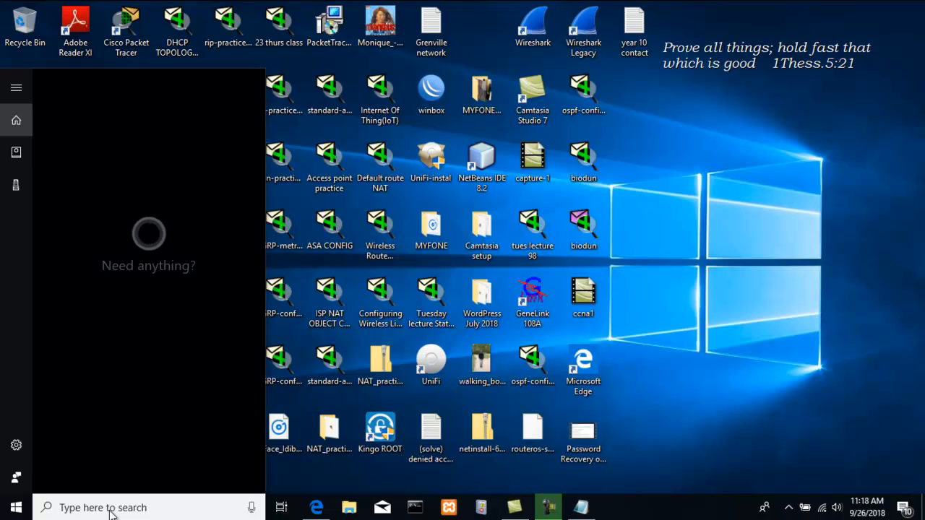
pyautogui.write('cmd')
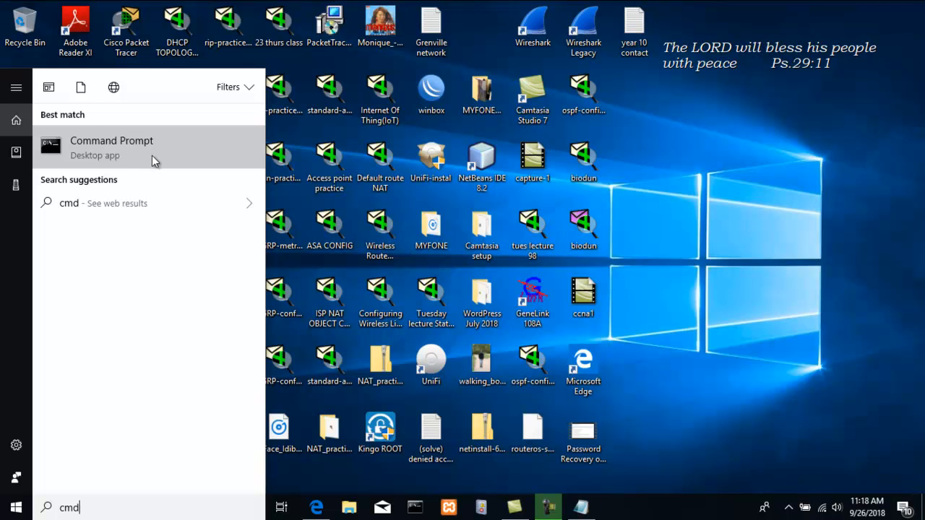
pyautogui.click(768, 193)
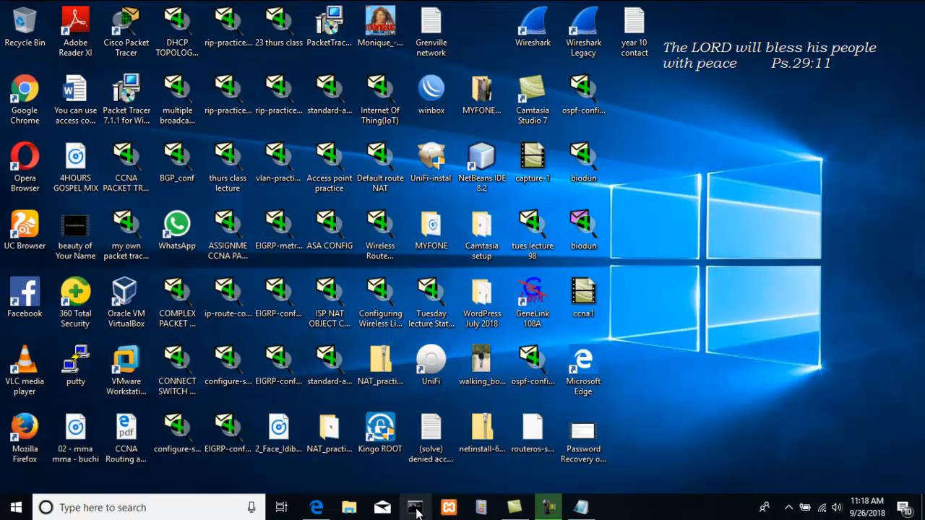
# Search Windows for cmd and run Command Prompt as administrator.
pyautogui.click(96, 512)
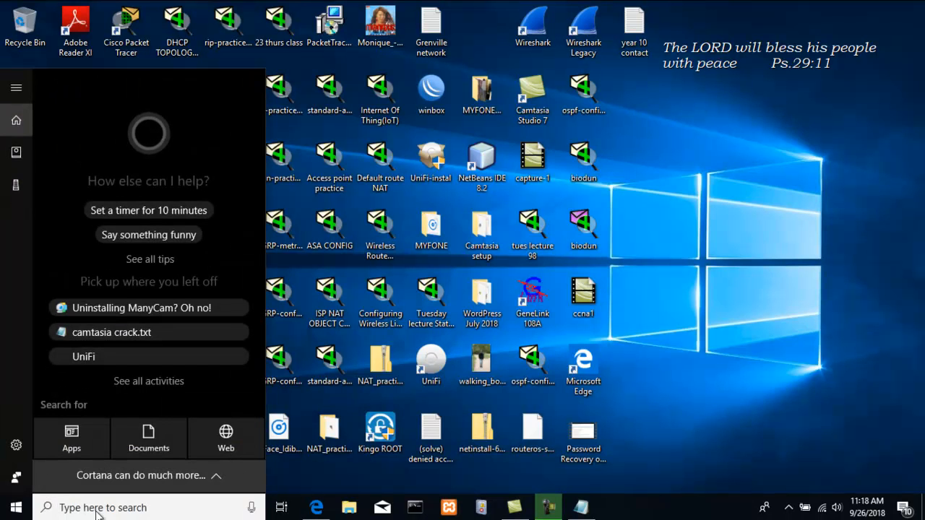
pyautogui.write('cm')
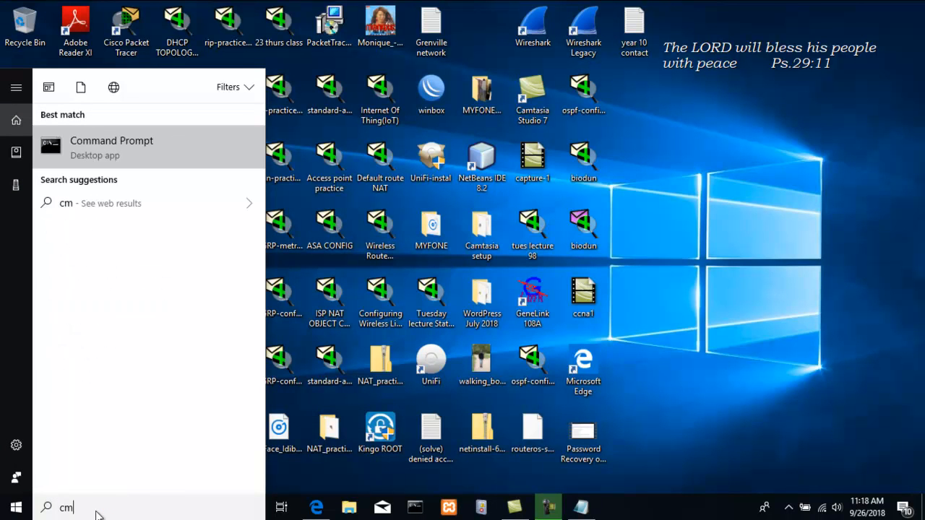
pyautogui.write('d')
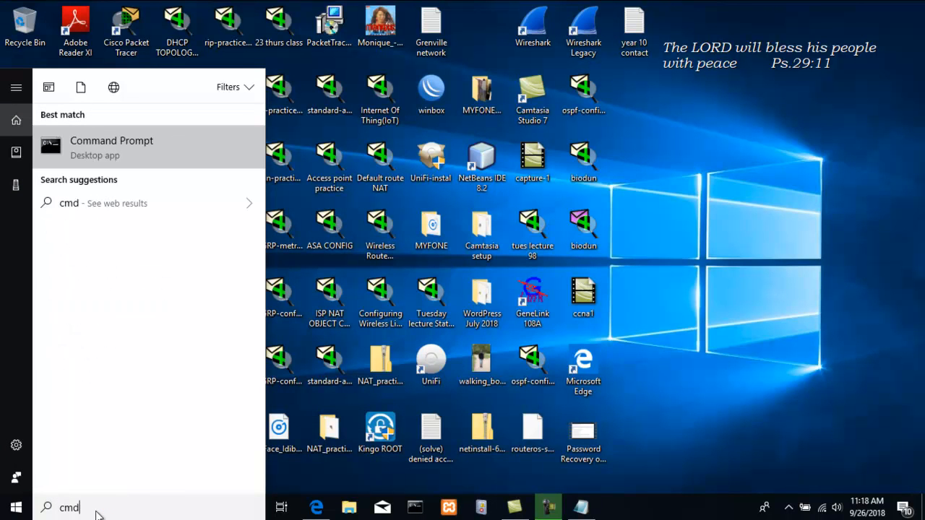
pyautogui.rightClick(138, 144)
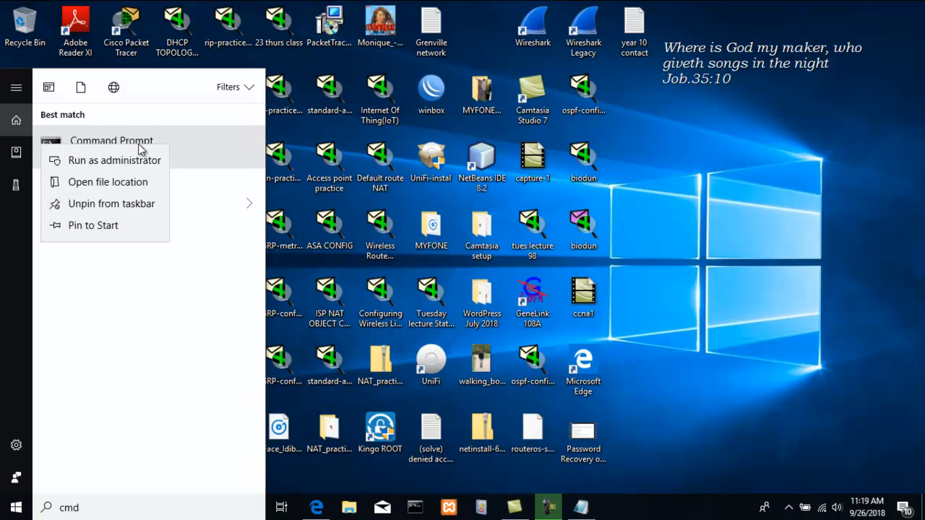
pyautogui.click(122, 161)
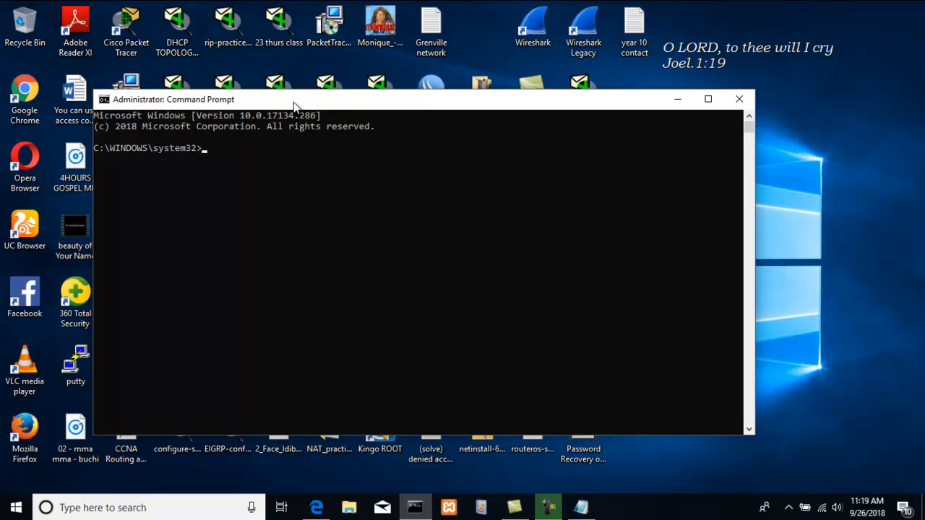
# Turn off hibernation by running powercfg /h off in the administrator Command Prompt.
pyautogui.moveTo(297, 107); pyautogui.dragTo(306, 104)
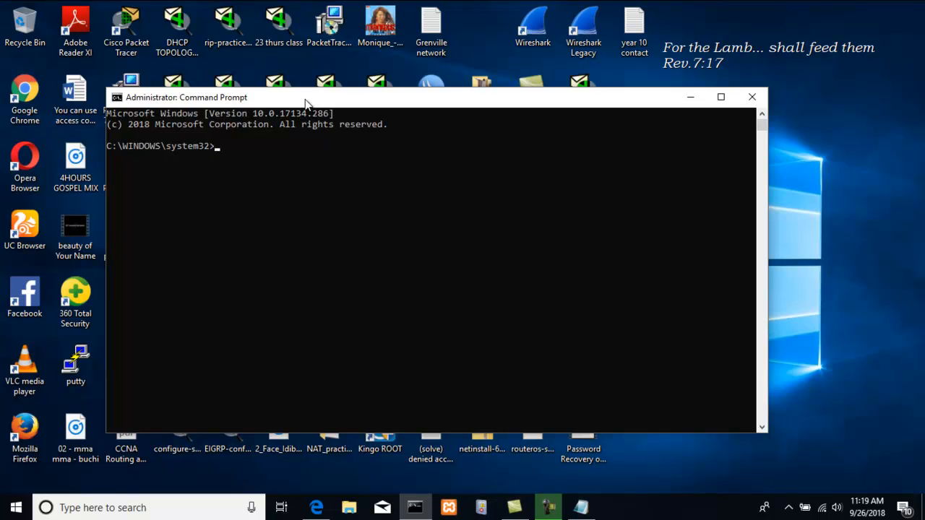
pyautogui.write('powercfg /h')
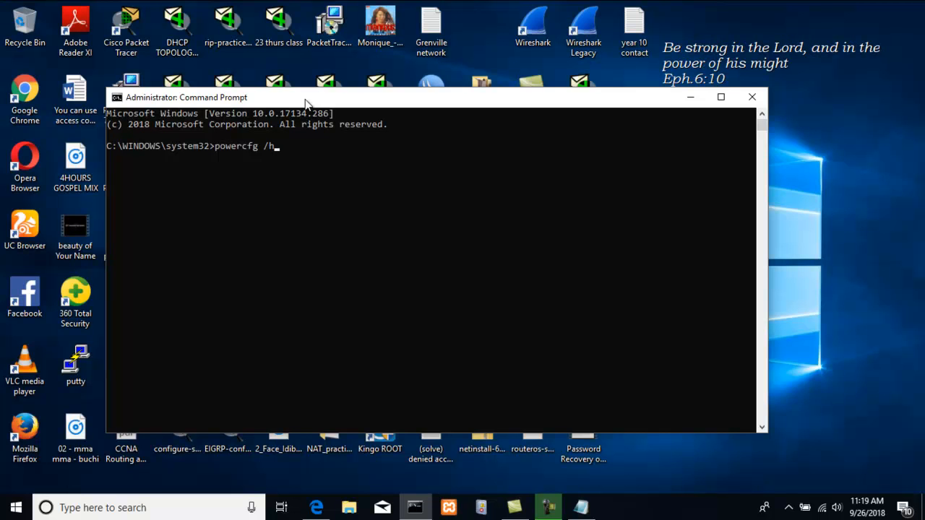
pyautogui.write(' off')
pyautogui.press('Return')
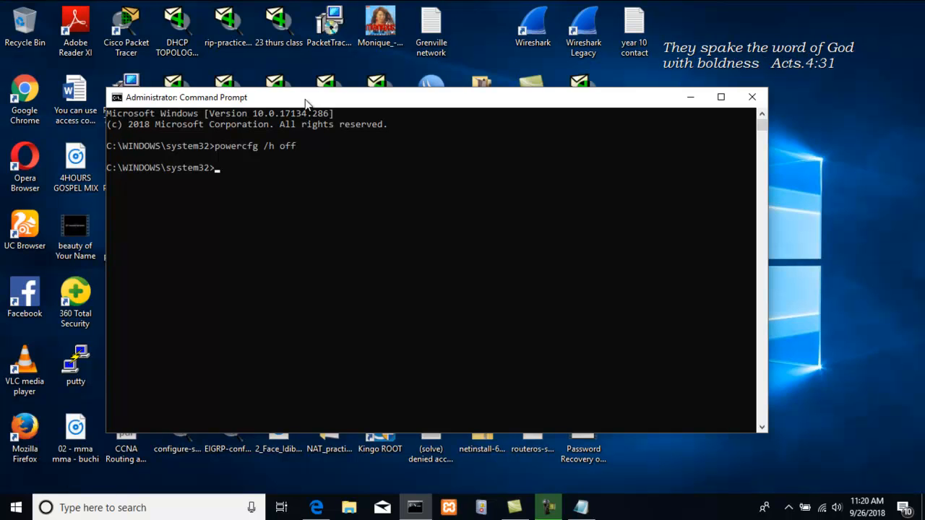
# Maximise the Command Prompt, copy powercfg /h off into the Notepad notes below diskmgmt.msc with a blank line between, and minimise the notes.
pyautogui.moveTo(216, 147); pyautogui.dragTo(301, 147)
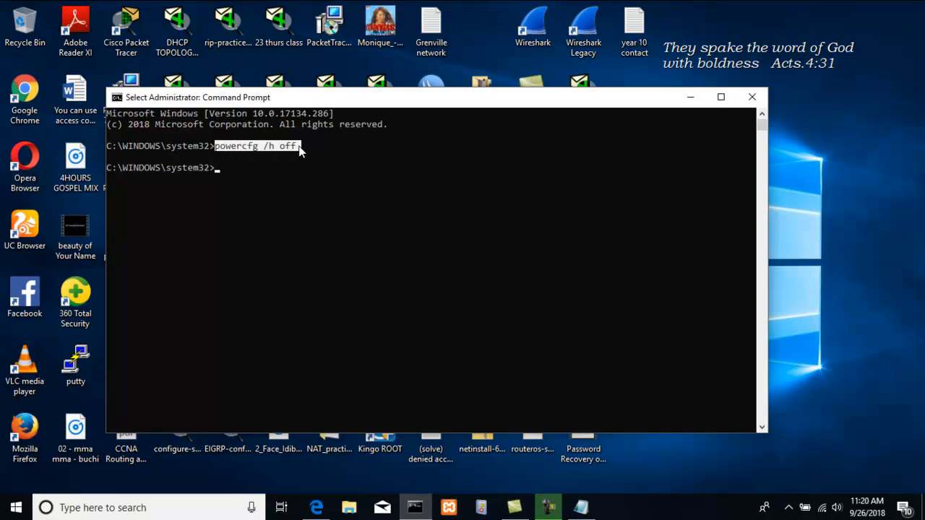
pyautogui.click(720, 97)
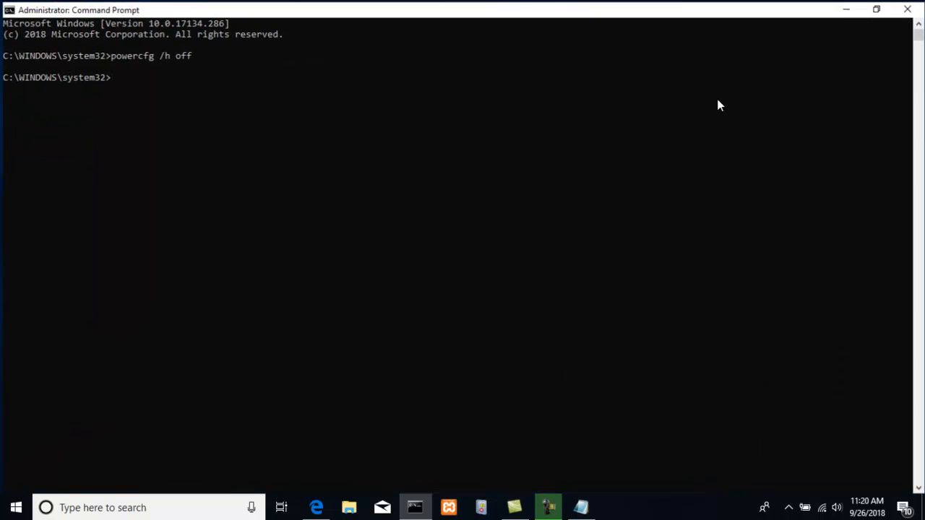
pyautogui.moveTo(111, 58); pyautogui.dragTo(200, 58)
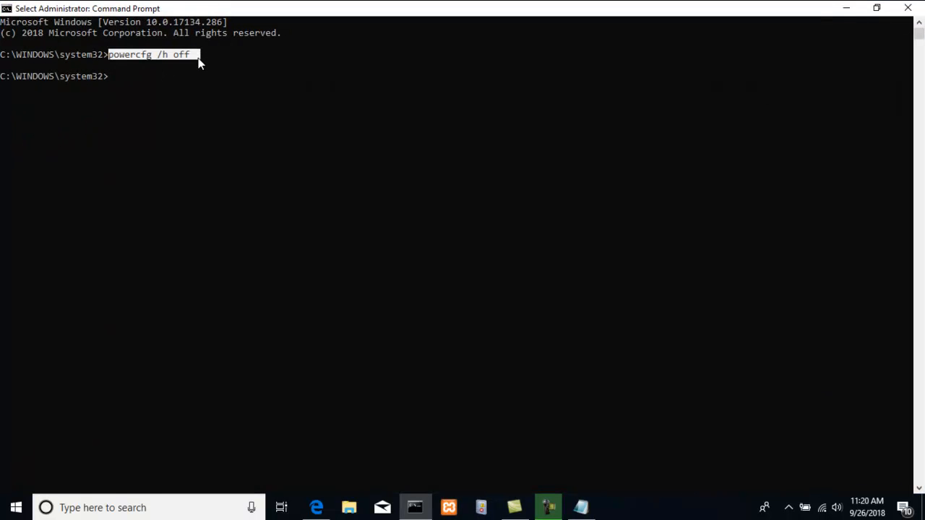
pyautogui.rightClick(198, 58)
pyautogui.click(581, 507)
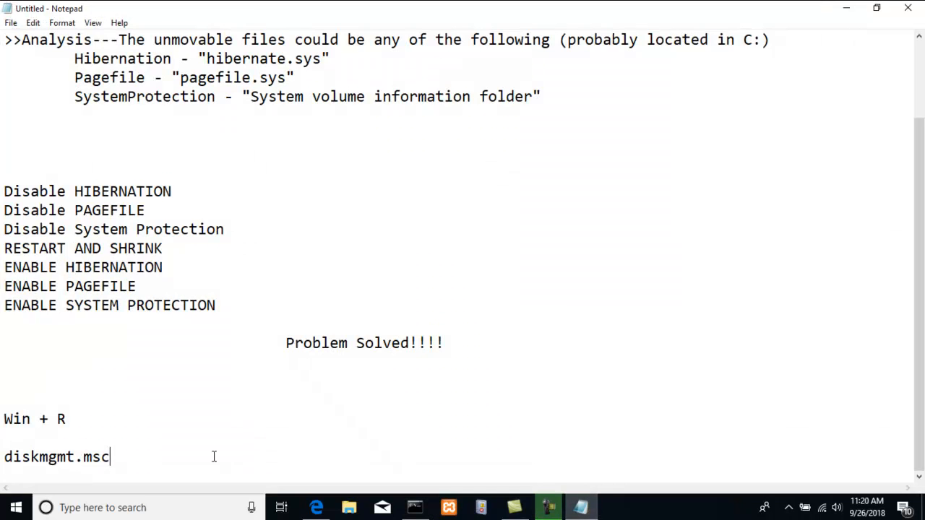
pyautogui.press('Return')
pyautogui.press('Return')
pyautogui.write('powercfg /h off')
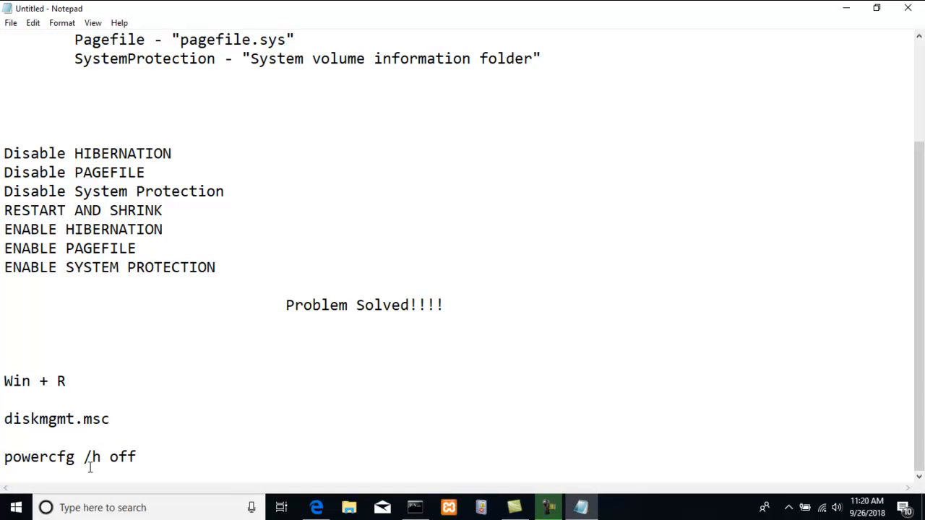
pyautogui.click(849, 11)
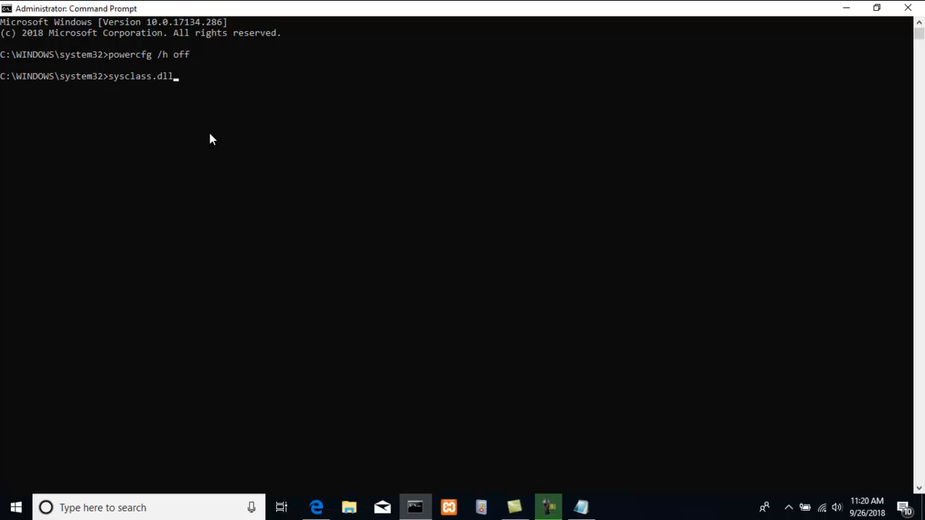
# Replace the unexecuted entry at the command prompt with SystemPropertiesAdvanced.exe.
pyautogui.press('BackSpace')
pyautogui.press('BackSpace')
pyautogui.press('BackSpace')
pyautogui.press('BackSpace')
pyautogui.press('BackSpace')
pyautogui.press('BackSpace')
pyautogui.press('BackSpace')
pyautogui.press('BackSpace')
pyautogui.press('BackSpace')
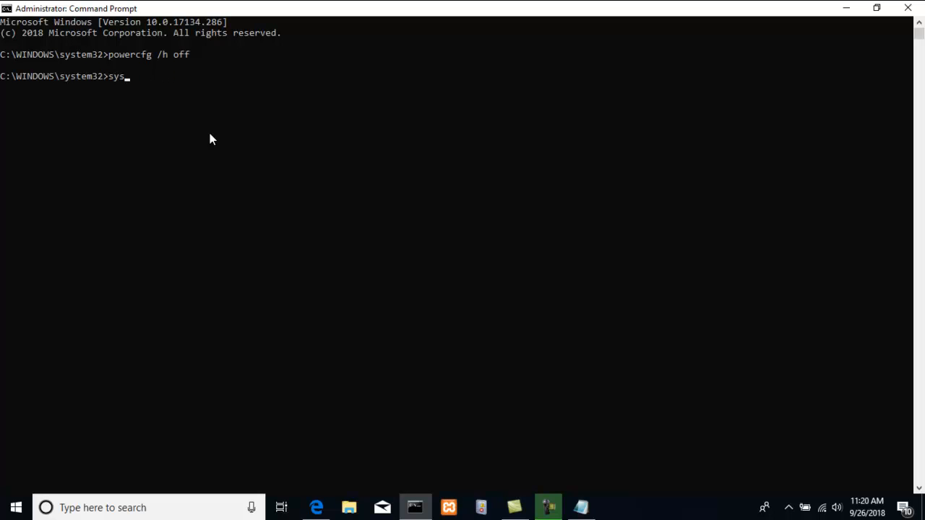
pyautogui.write('tem')
pyautogui.write('cpl.dll')
pyautogui.press('BackSpace')
pyautogui.press('BackSpace')
pyautogui.press('BackSpace')
pyautogui.press('BackSpace')
pyautogui.press('BackSpace')
pyautogui.press('BackSpace')
pyautogui.press('BackSpace')
pyautogui.write('pro')
pyautogui.press('Tab')
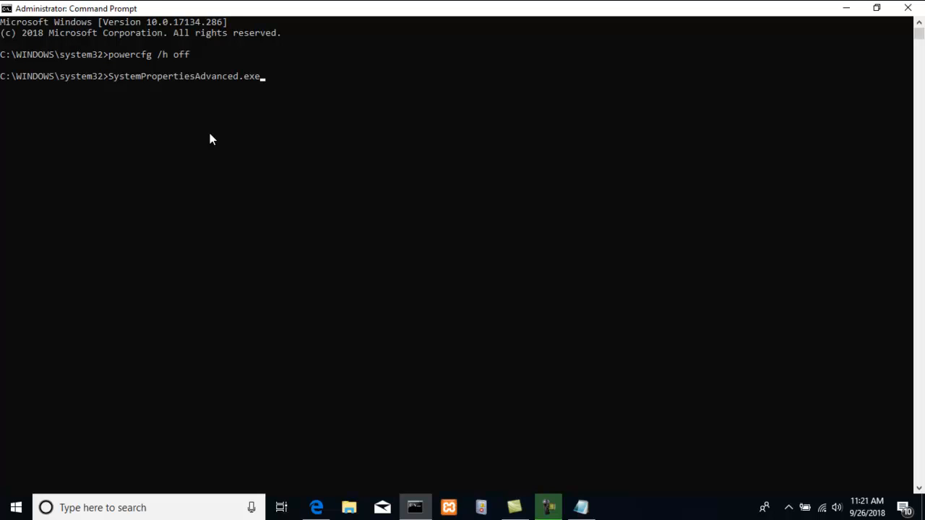
pyautogui.click(549, 507)
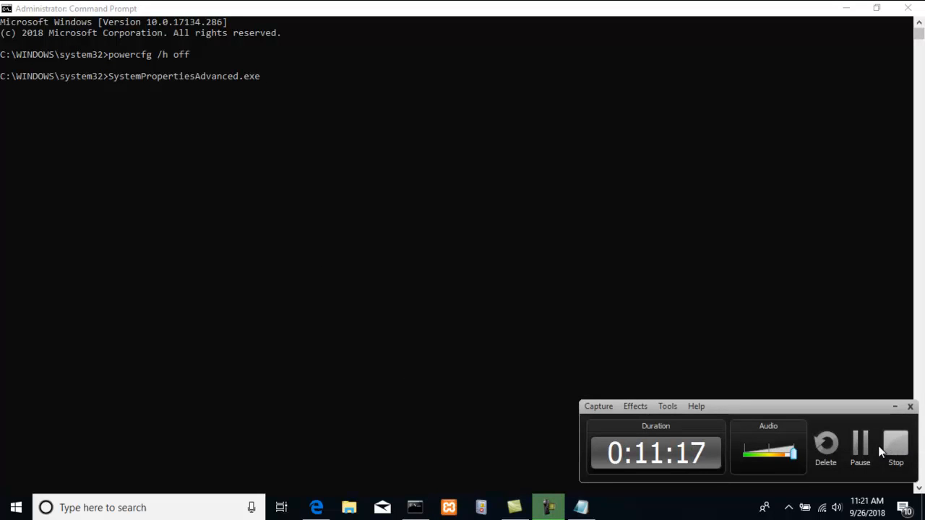
pyautogui.click(861, 452)
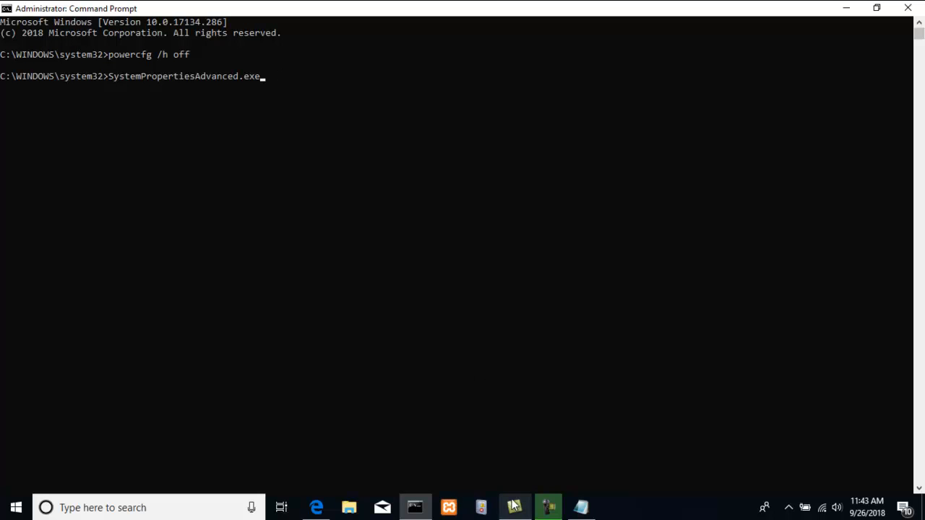
pyautogui.click(549, 508)
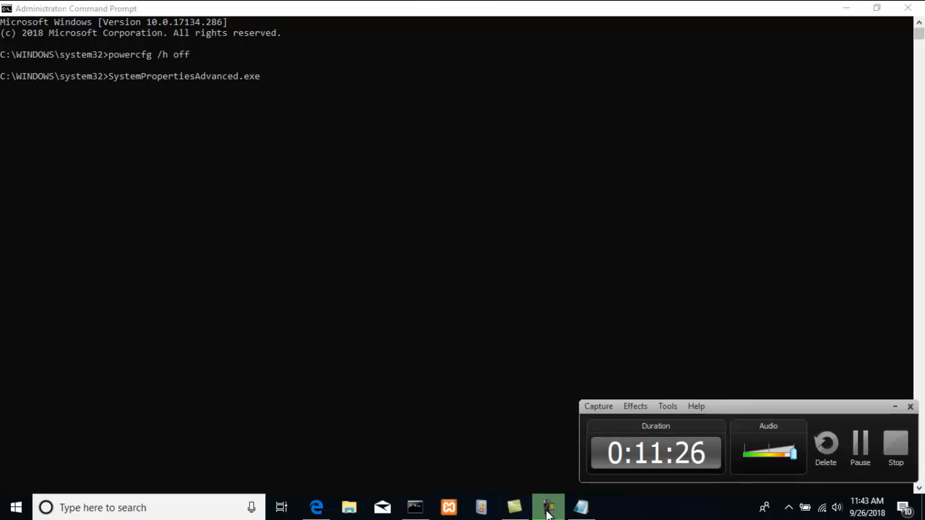
pyautogui.click(860, 445)
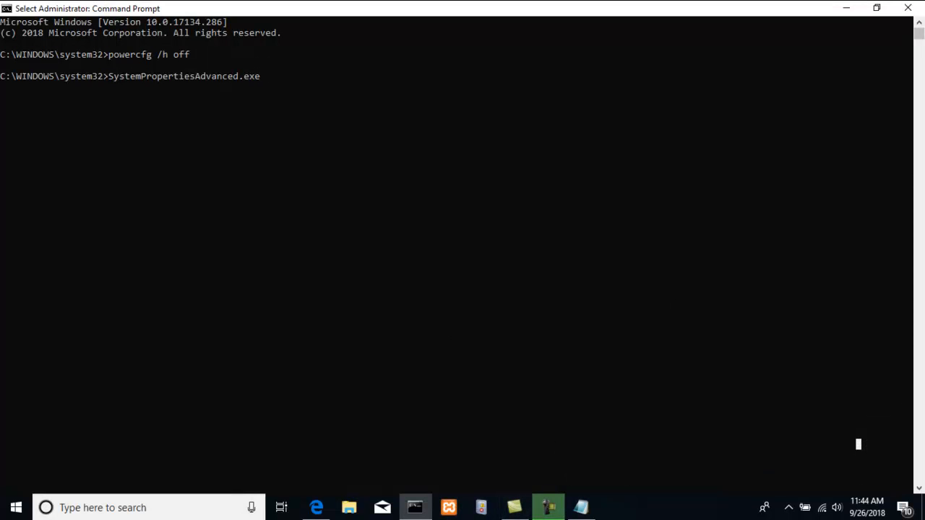
pyautogui.click(549, 508)
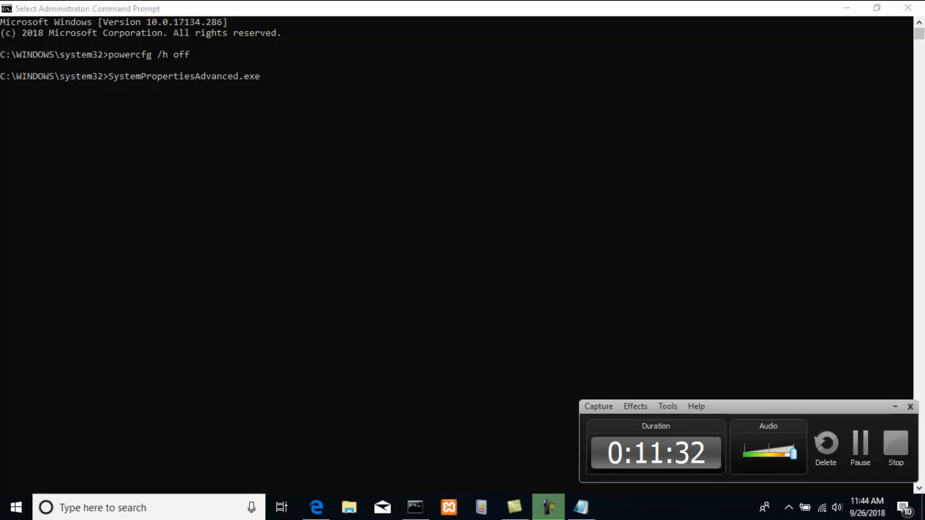
pyautogui.click(860, 445)
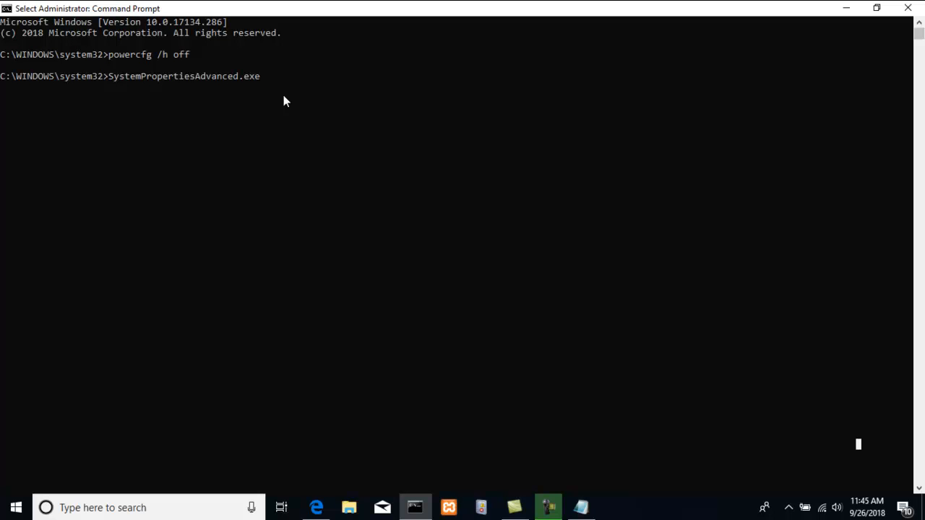
# Change the unexecuted entry at the command prompt to SystemPropertiesProtection.exe and run it.
pyautogui.press('BackSpace')
pyautogui.press('BackSpace')
pyautogui.press('BackSpace')
pyautogui.press('BackSpace')
pyautogui.press('BackSpace')
pyautogui.press('BackSpace')
pyautogui.press('BackSpace')
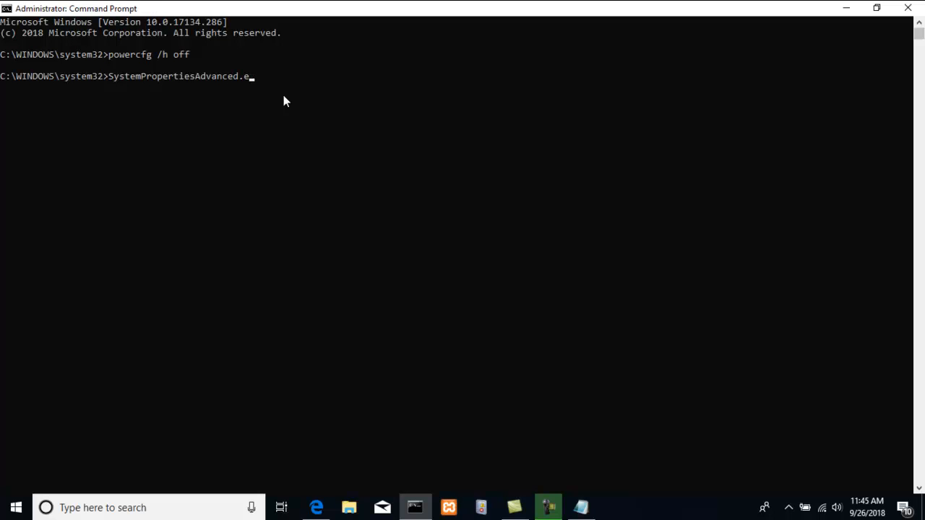
pyautogui.press('BackSpace')
pyautogui.press('BackSpace')
pyautogui.press('BackSpace')
pyautogui.press('BackSpace')
pyautogui.press('BackSpace')
pyautogui.write('Pro')
pyautogui.press('Tab')
pyautogui.press('Return')
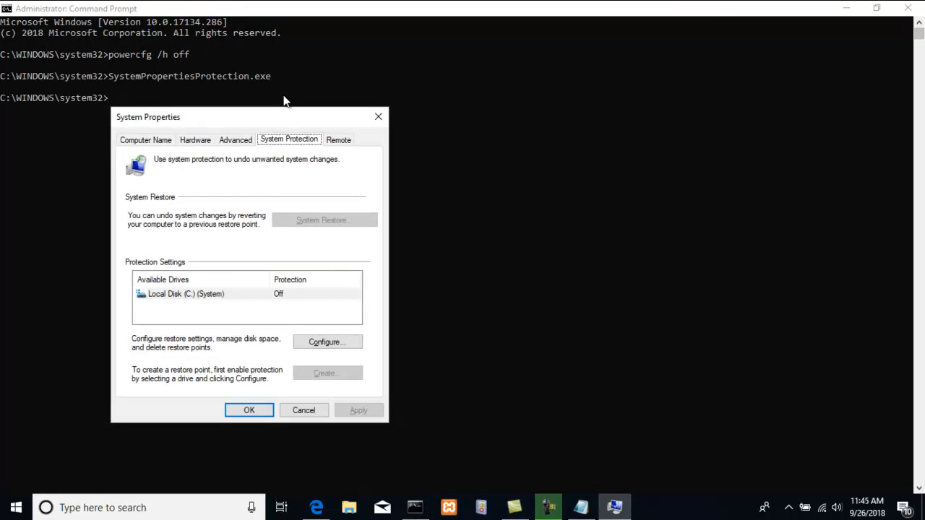
# Configure Local Disk (C:) with Disable system protection, apply it, and close System Properties.
pyautogui.moveTo(250, 121); pyautogui.dragTo(457, 91)
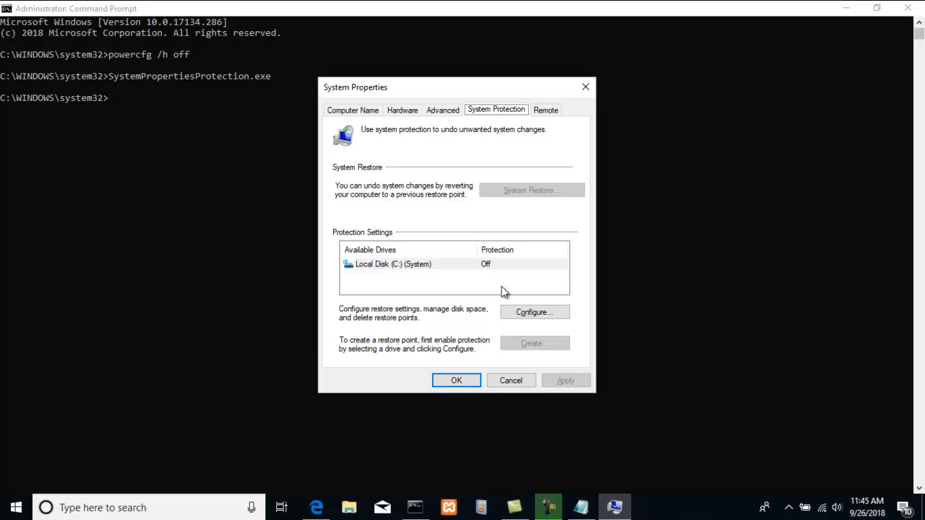
pyautogui.click(530, 316)
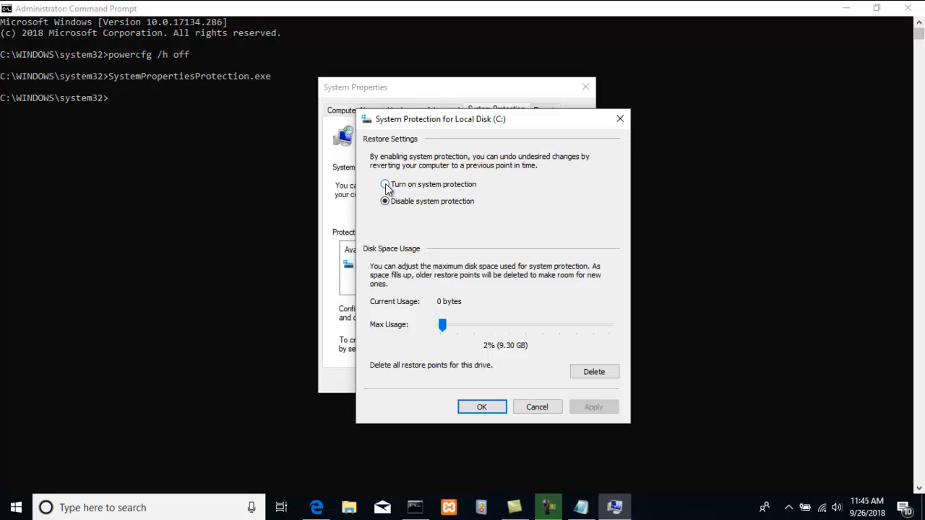
pyautogui.click(385, 185)
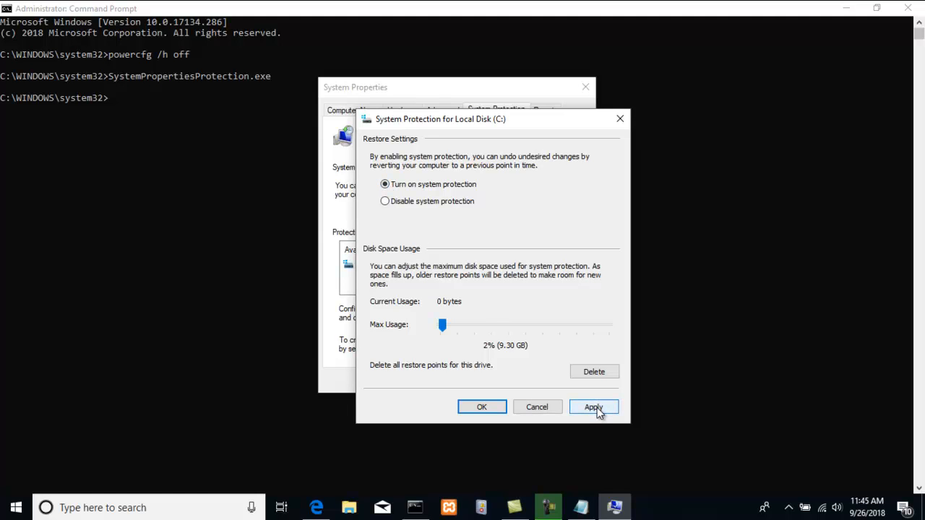
pyautogui.click(385, 202)
pyautogui.click(591, 408)
pyautogui.click(480, 407)
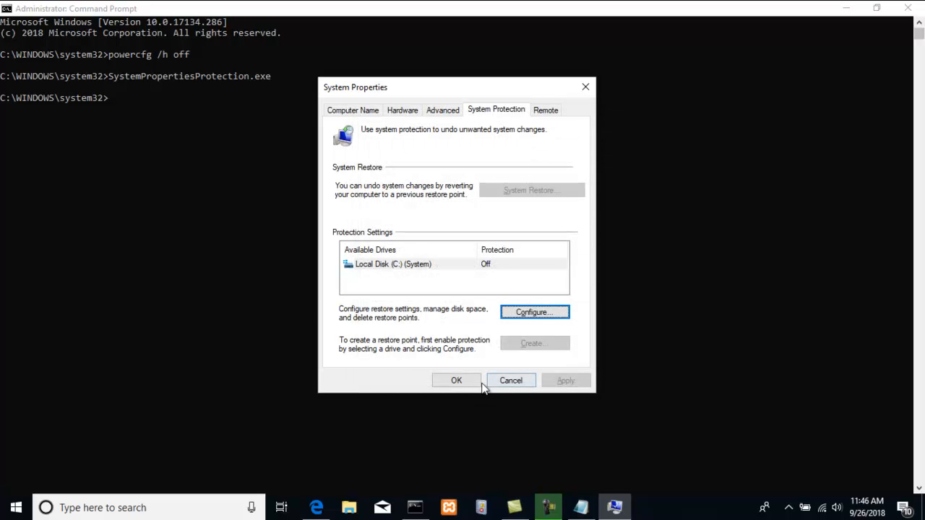
pyautogui.click(459, 381)
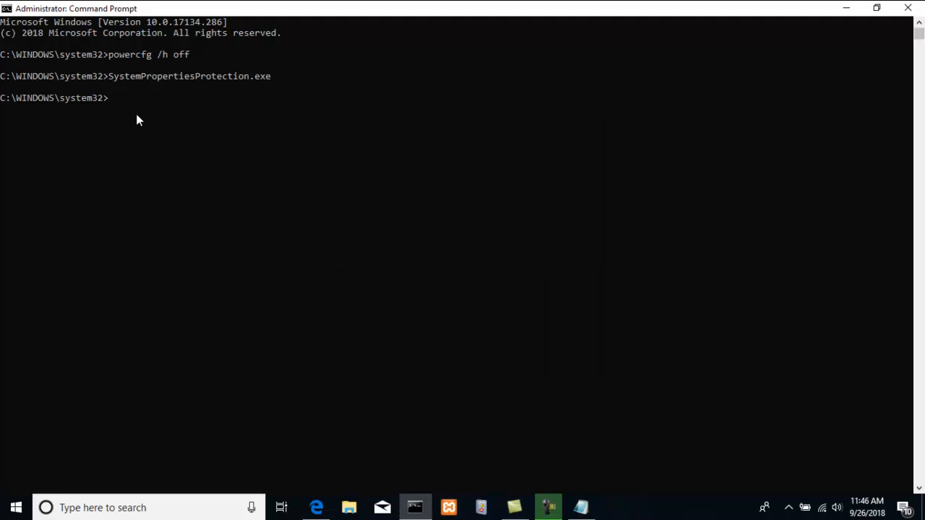
# Recall the previous command, change it to SystemPropertiesPerformance.exe and run it.
pyautogui.press('Up')
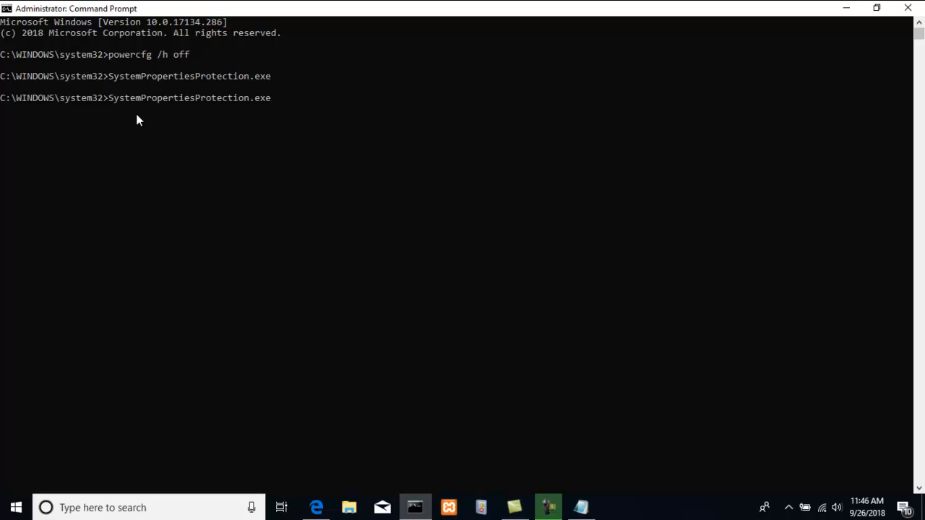
pyautogui.press('BackSpace')
pyautogui.press('BackSpace')
pyautogui.press('BackSpace')
pyautogui.press('BackSpace')
pyautogui.press('BackSpace')
pyautogui.press('BackSpace')
pyautogui.press('BackSpace')
pyautogui.press('BackSpace')
pyautogui.press('BackSpace')
pyautogui.press('BackSpace')
pyautogui.press('BackSpace')
pyautogui.press('BackSpace')
pyautogui.press('BackSpace')
pyautogui.write('er')
pyautogui.press('Tab')
pyautogui.press('Return')
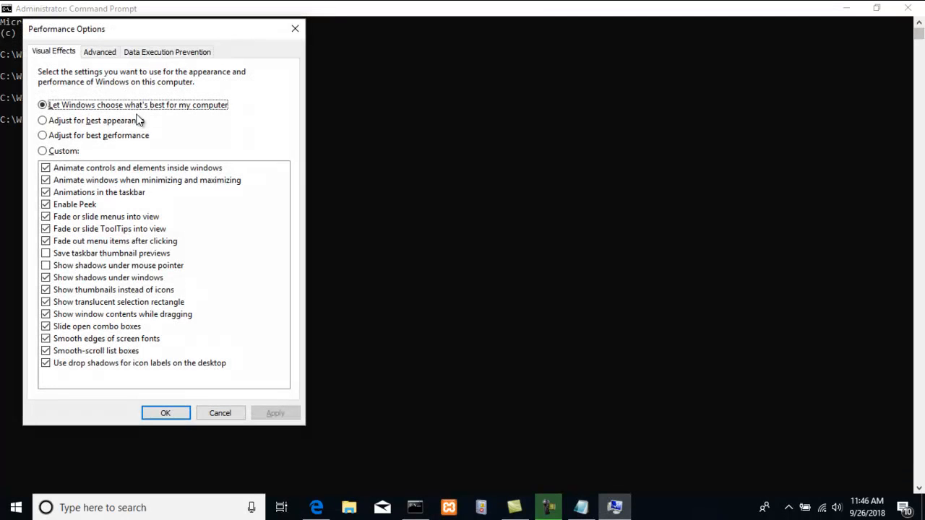
# In the virtual memory settings, leave automatic paging file management off, choose No paging file for C:, and confirm both dialogs.
pyautogui.moveTo(152, 28); pyautogui.dragTo(435, 35)
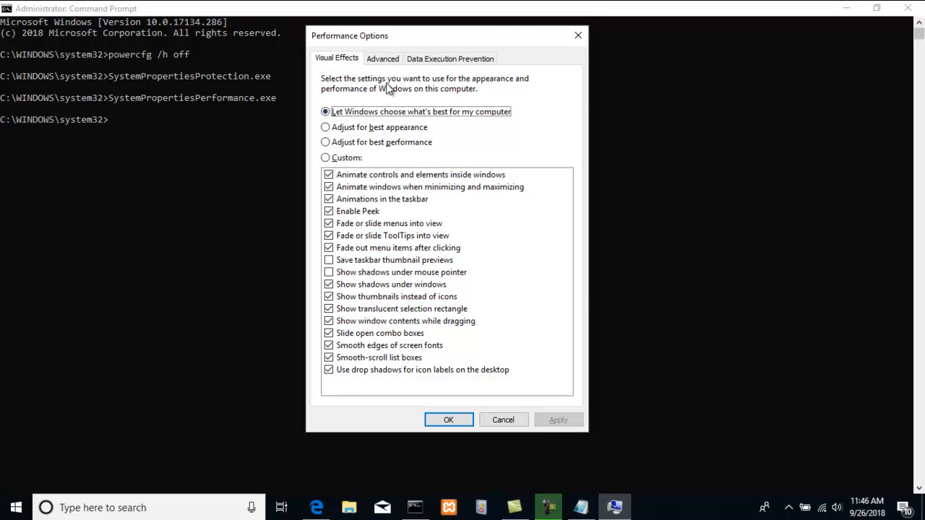
pyautogui.click(386, 60)
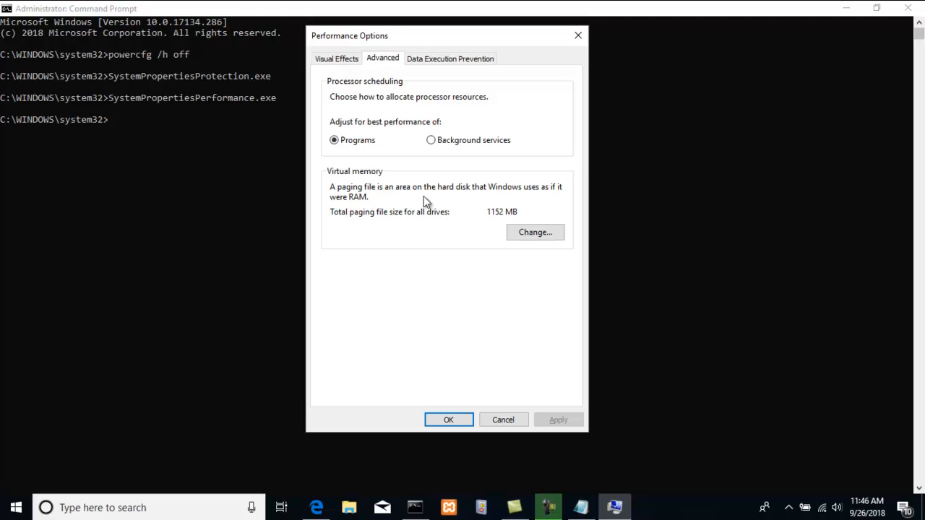
pyautogui.click(532, 241)
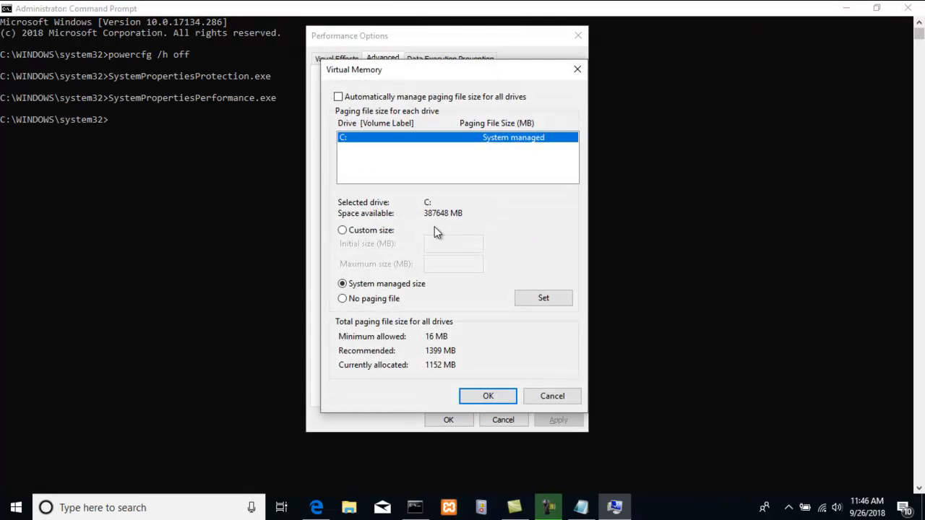
pyautogui.click(338, 97)
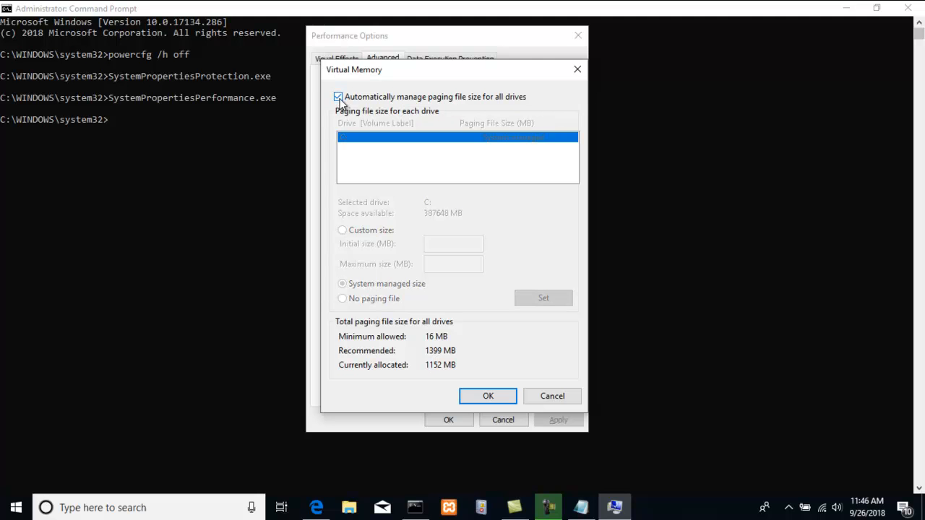
pyautogui.click(339, 97)
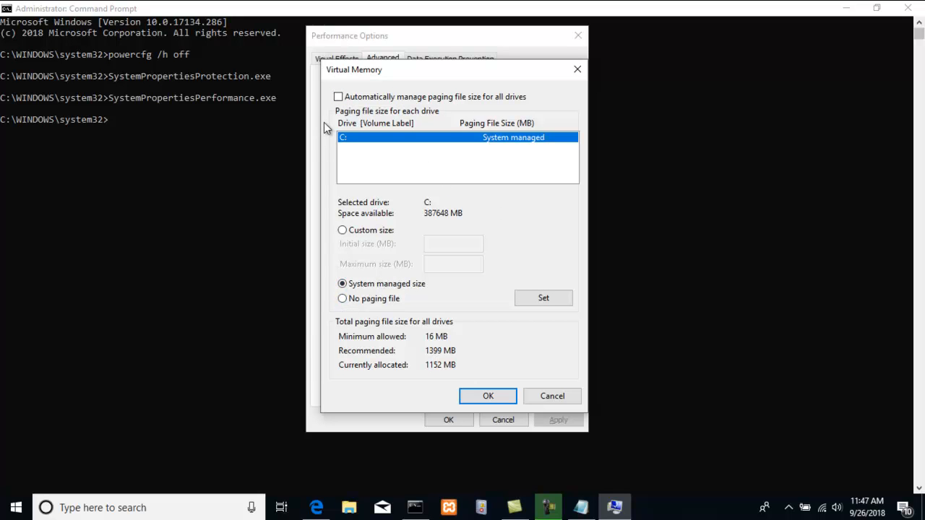
pyautogui.click(338, 97)
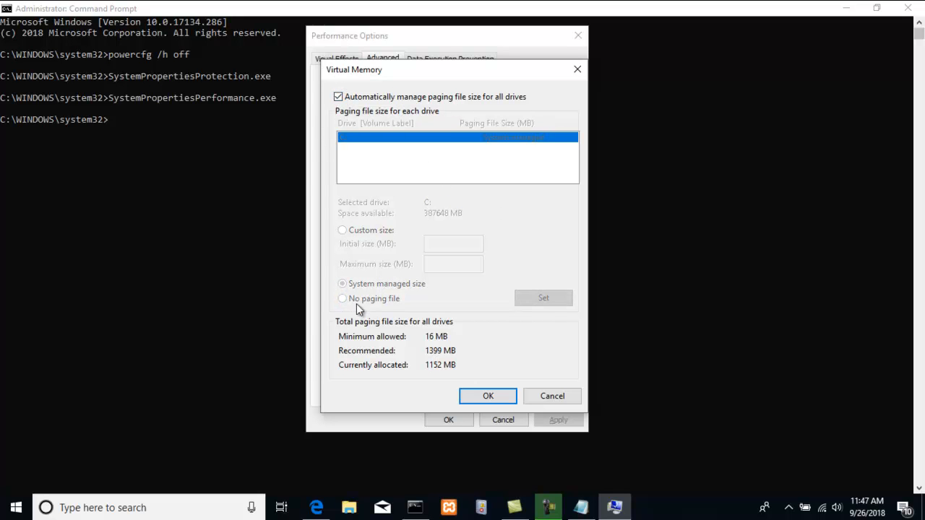
pyautogui.click(338, 97)
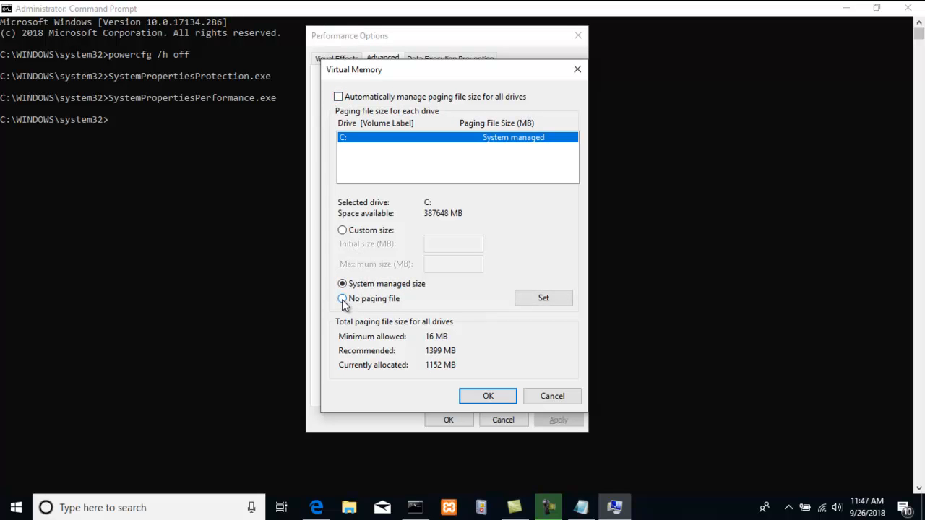
pyautogui.click(342, 299)
pyautogui.click(488, 397)
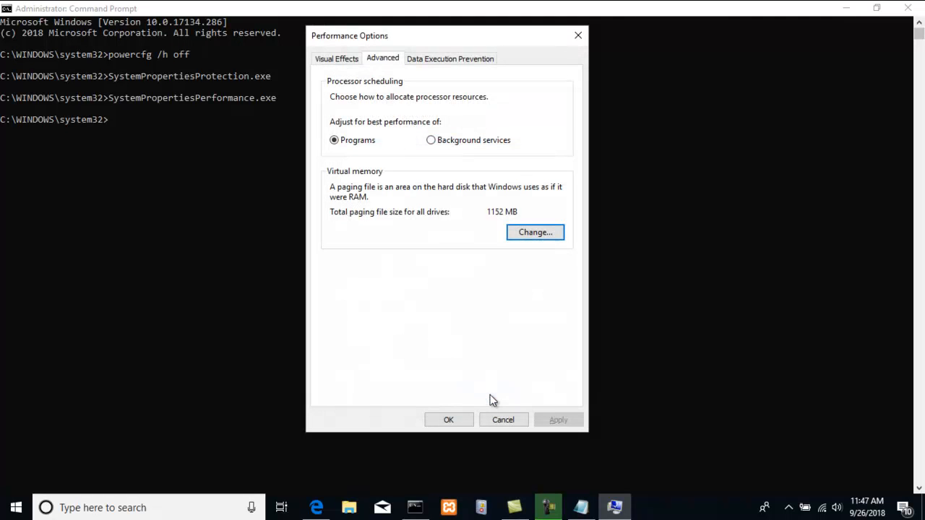
pyautogui.click(452, 419)
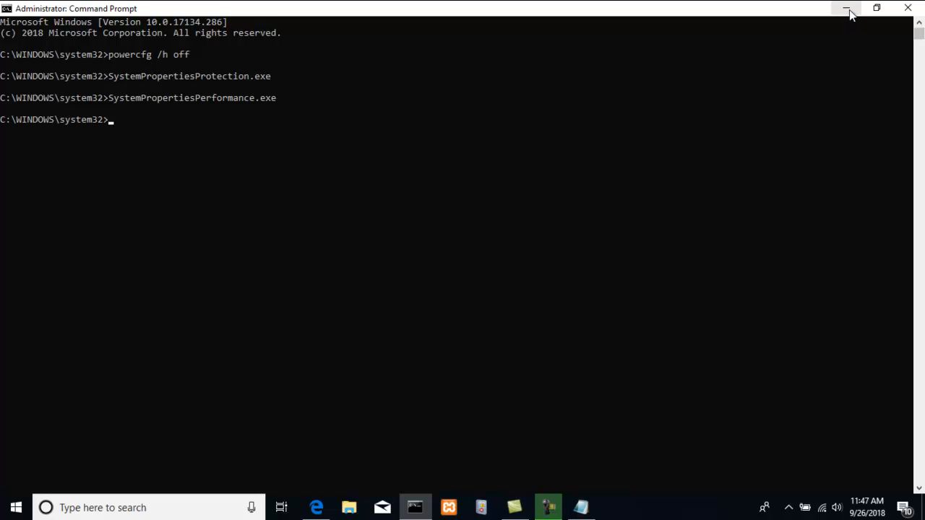
# Minimise the Command Prompt and open Disk Management by running diskmgmt.msc.
pyautogui.click(849, 10)
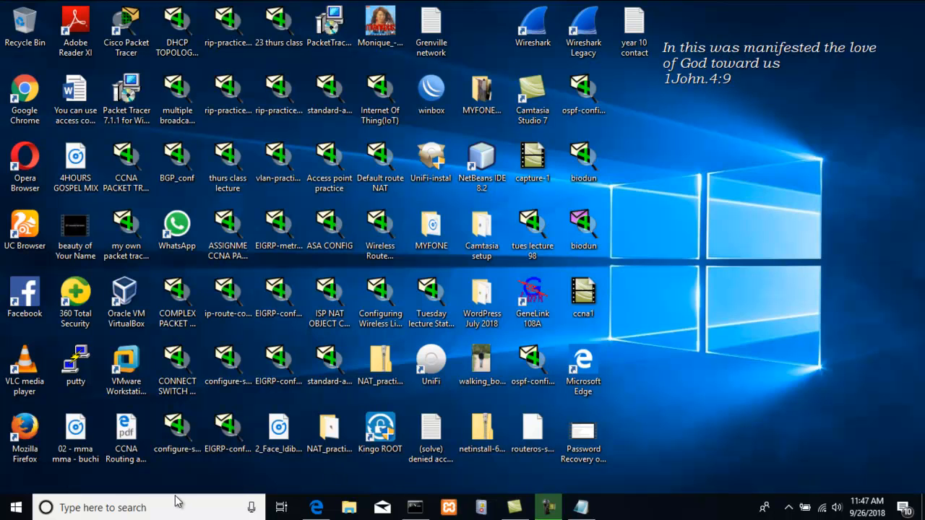
pyautogui.press('super+r')
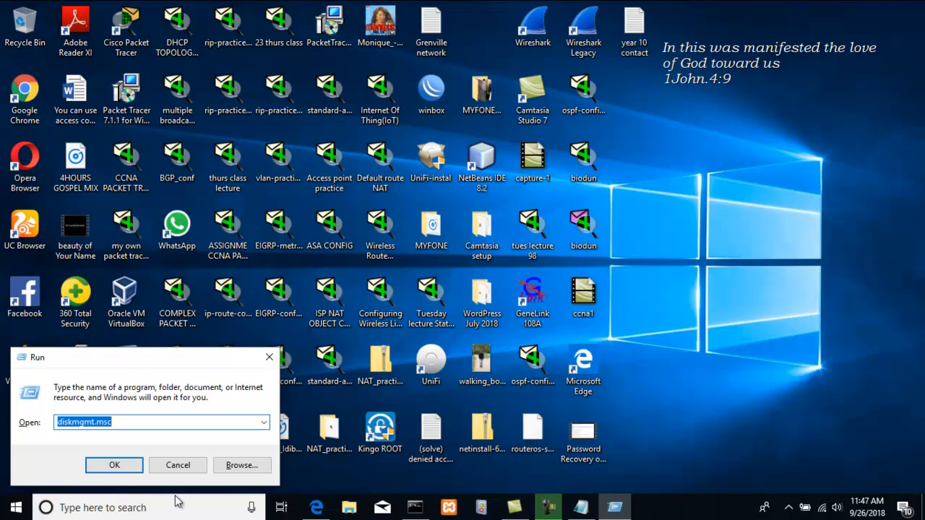
pyautogui.write('dis')
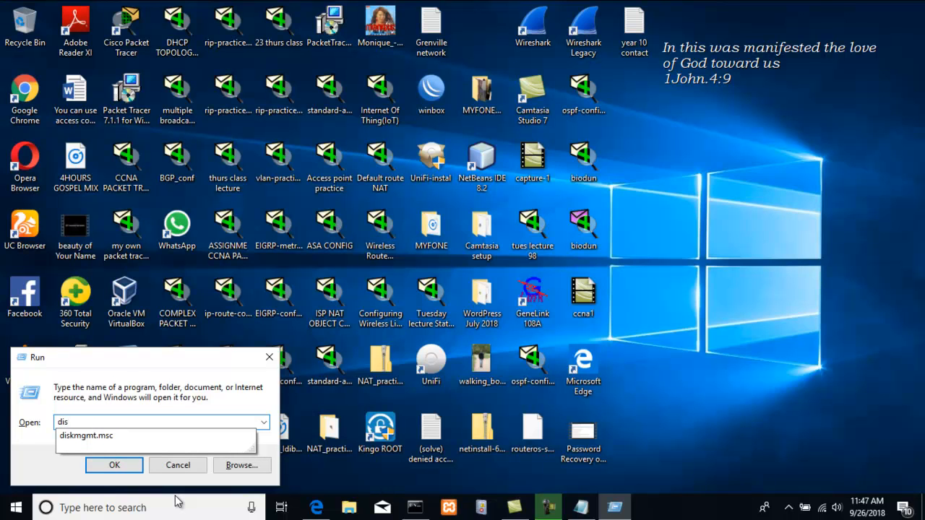
pyautogui.press('Down')
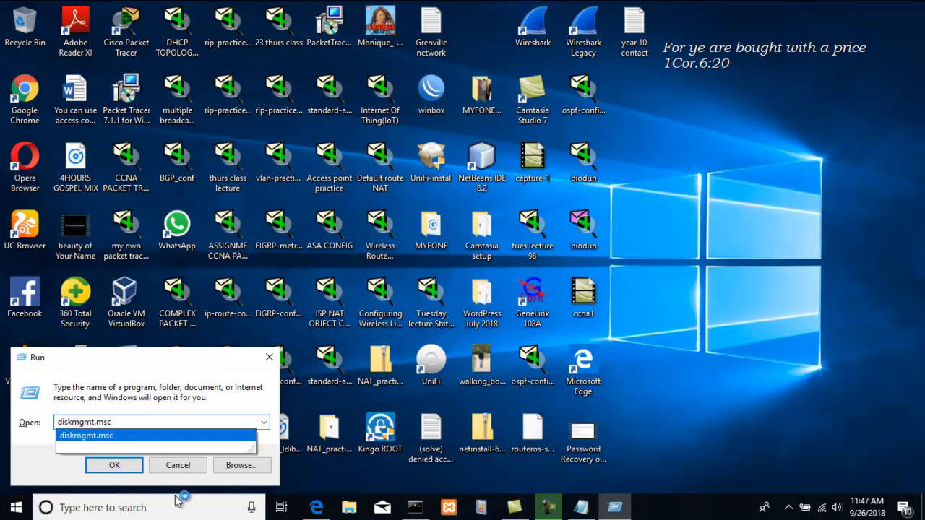
pyautogui.press('Return')
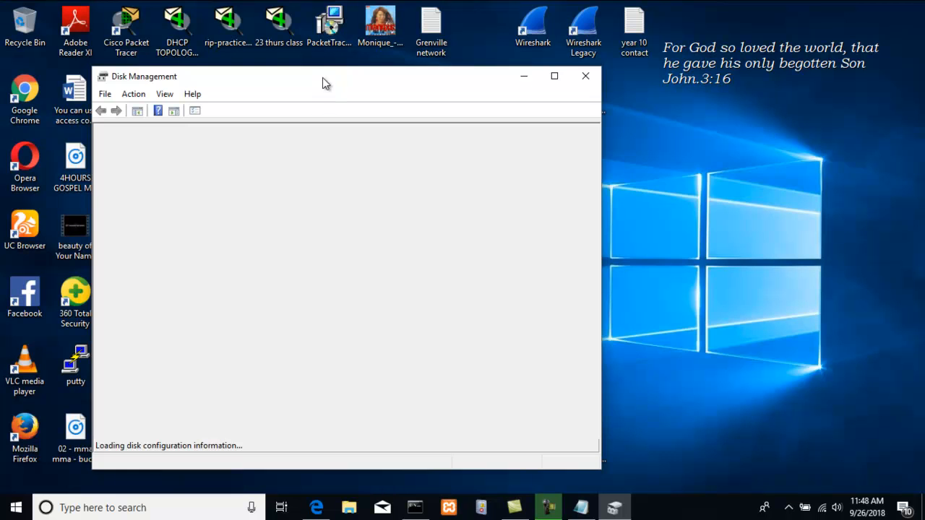
pyautogui.moveTo(325, 79); pyautogui.dragTo(414, 55)
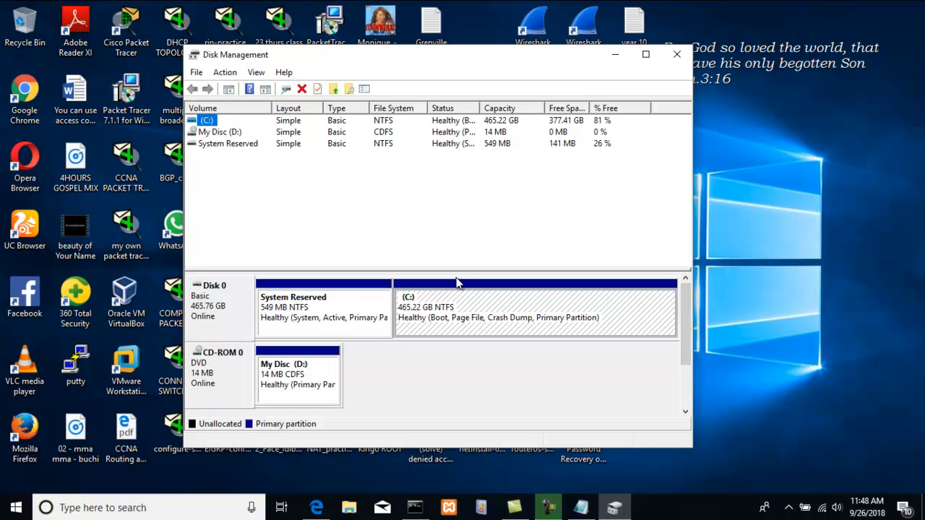
# Select the C: partition on Disk 0 and start Shrink Volume for it.
pyautogui.click(455, 311)
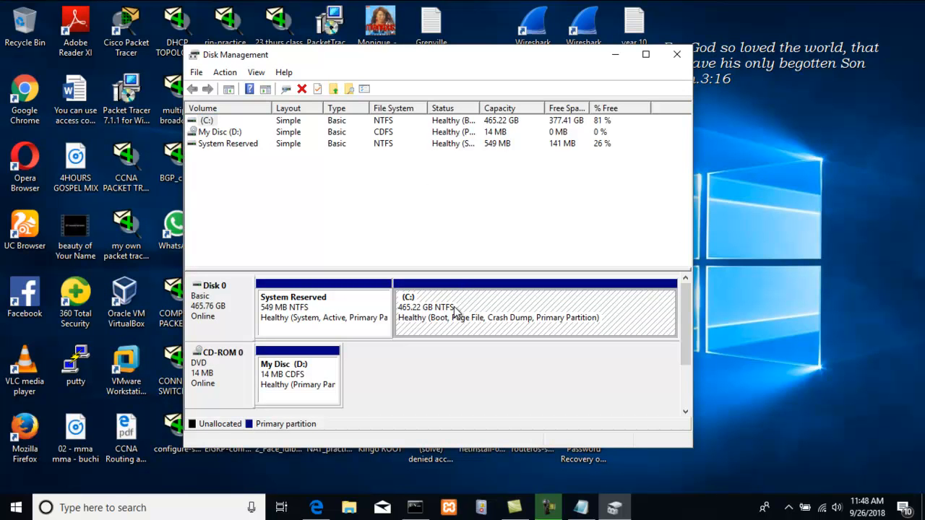
pyautogui.click(208, 122)
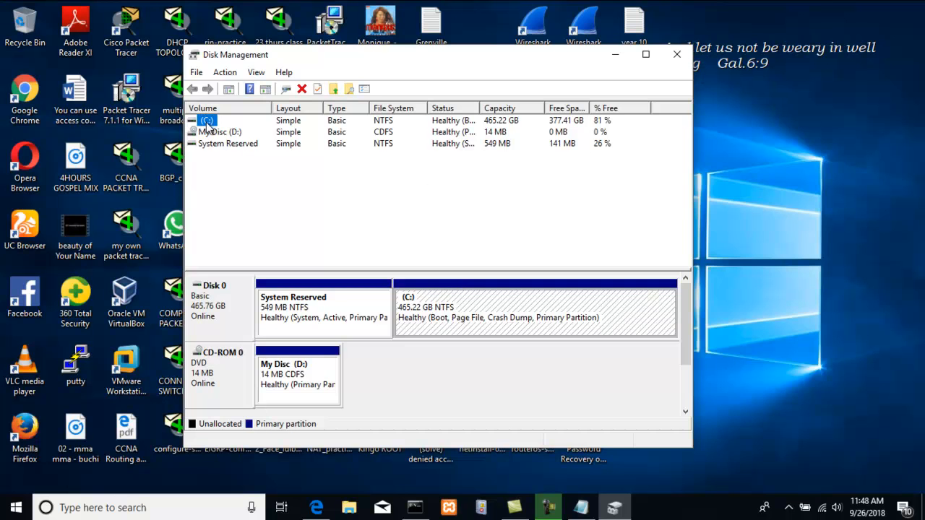
pyautogui.click(211, 132)
pyautogui.click(212, 122)
pyautogui.rightClick(507, 306)
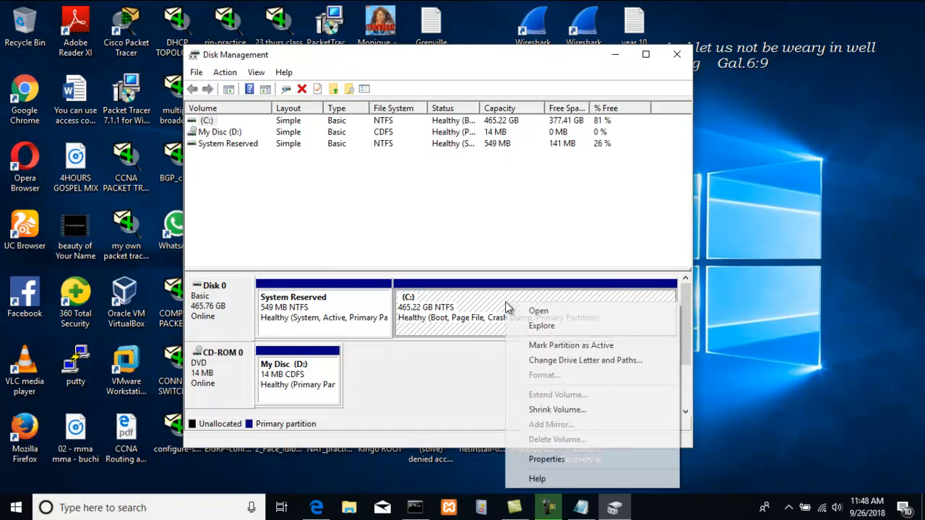
pyautogui.click(565, 414)
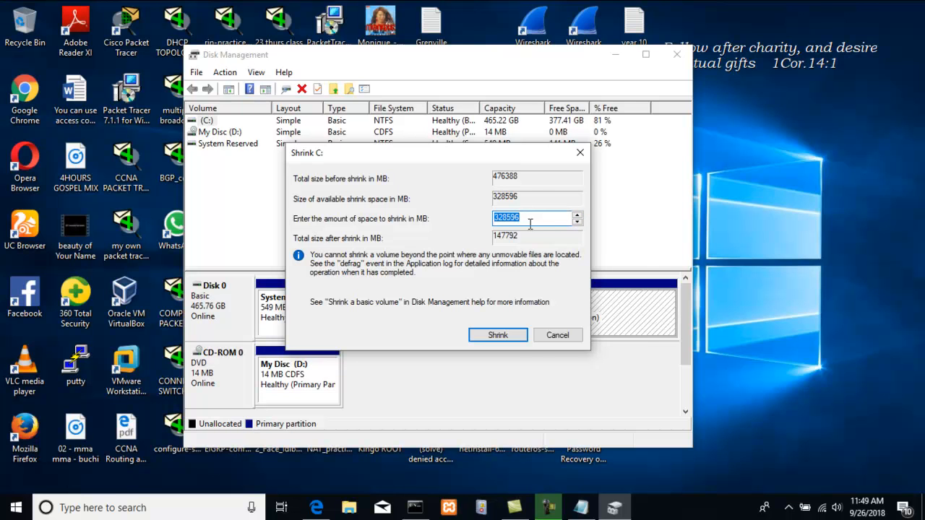
pyautogui.moveTo(412, 149); pyautogui.dragTo(434, 185)
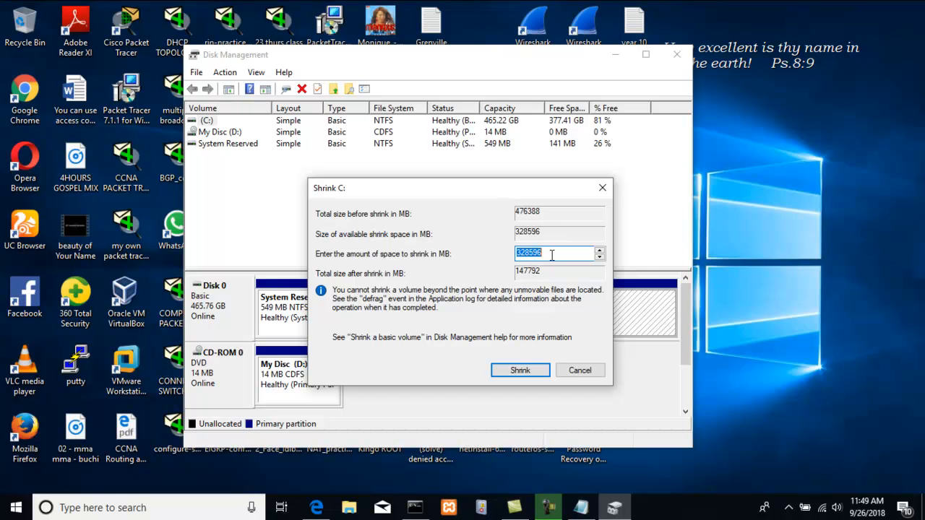
pyautogui.click(600, 258)
pyautogui.click(600, 258)
pyautogui.click(600, 258)
pyautogui.click(600, 258)
pyautogui.click(600, 258)
pyautogui.click(600, 258)
pyautogui.click(600, 258)
pyautogui.click(600, 258)
pyautogui.click(600, 258)
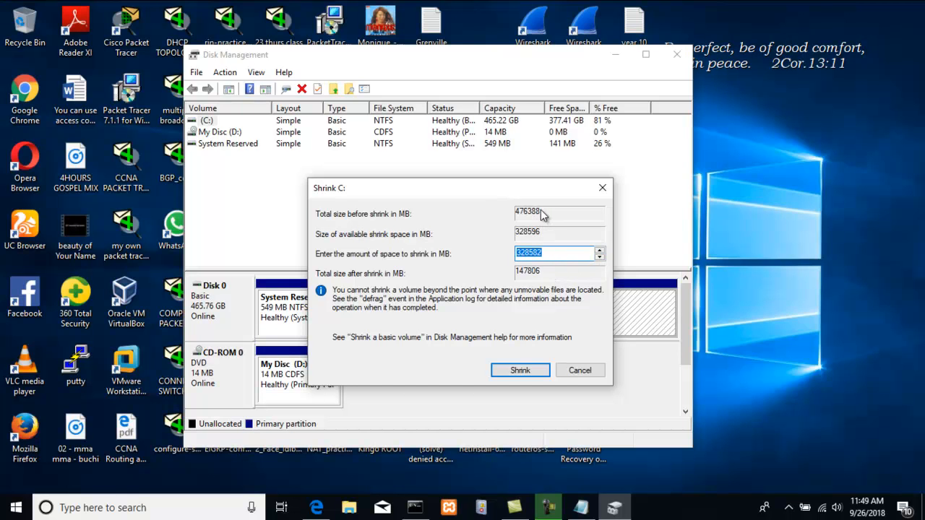
pyautogui.click(600, 257)
pyautogui.click(600, 258)
pyautogui.click(599, 258)
pyautogui.click(599, 257)
# Set the amount of space to shrink to 150000 MB and shrink the C: volume.
pyautogui.write('150000')
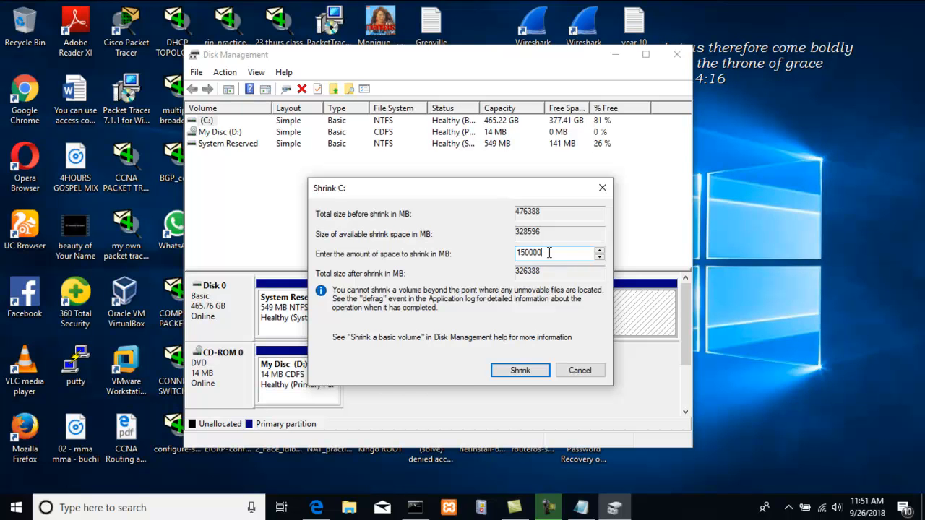
pyautogui.click(522, 371)
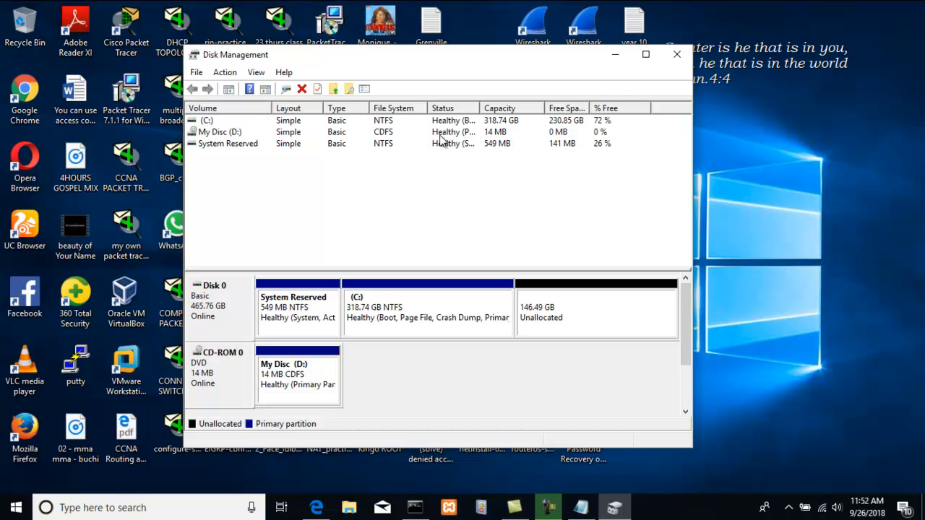
# Examine the C:, System Reserved and unallocated areas of Disk 0, and close Disk Management.
pyautogui.click(207, 121)
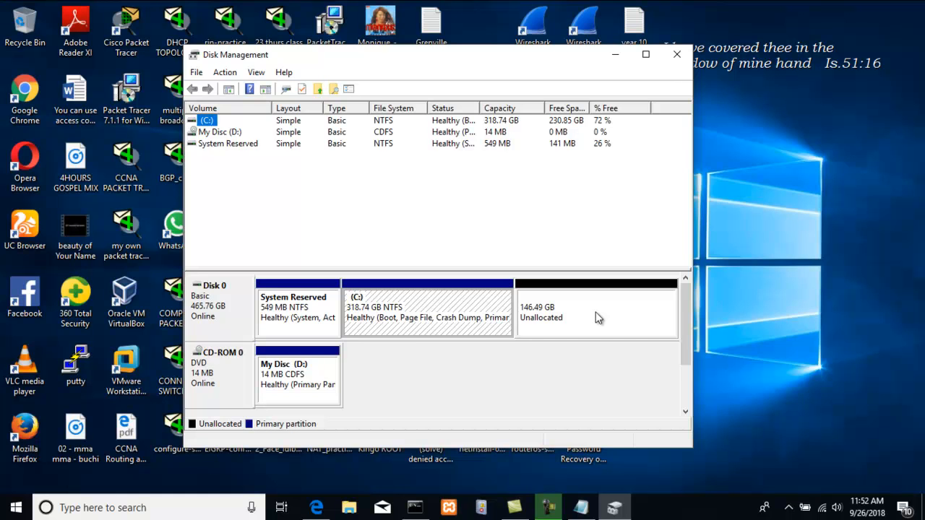
pyautogui.click(304, 313)
pyautogui.click(433, 309)
pyautogui.click(582, 316)
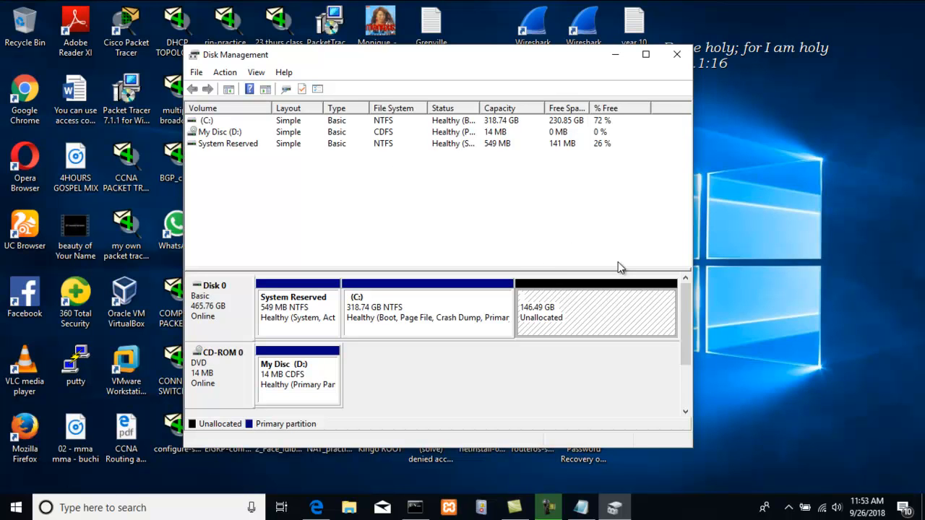
pyautogui.click(681, 61)
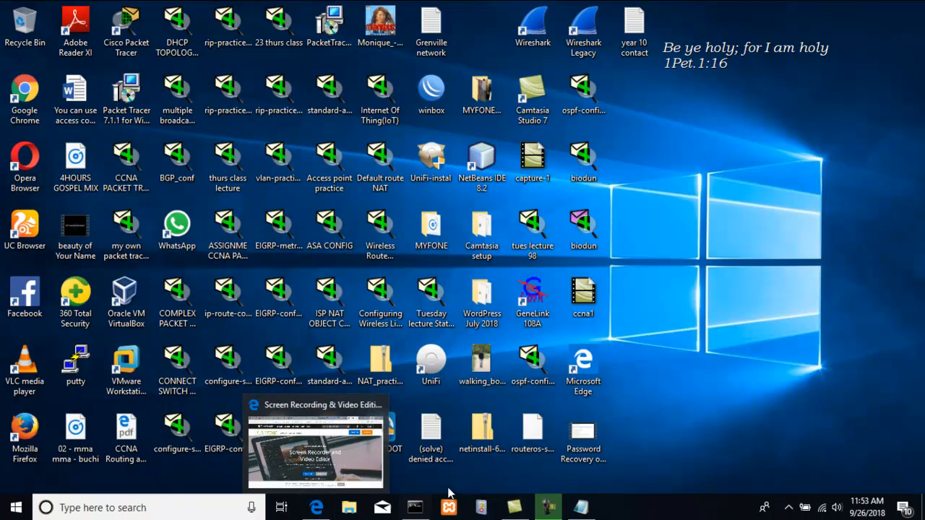
# Switch to the Command Prompt and turn hibernation back on by running powercfg /h on.
pyautogui.click(415, 506)
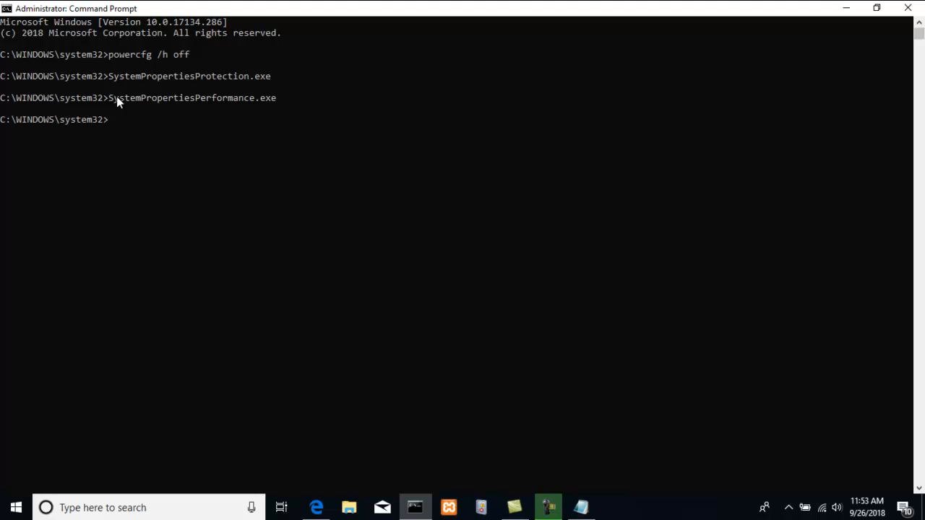
pyautogui.press('Up')
pyautogui.press('Up')
pyautogui.press('Up')
pyautogui.press('Down')
pyautogui.press('Up')
pyautogui.press('BackSpace')
pyautogui.press('BackSpace')
pyautogui.write('n')
pyautogui.press('Return')
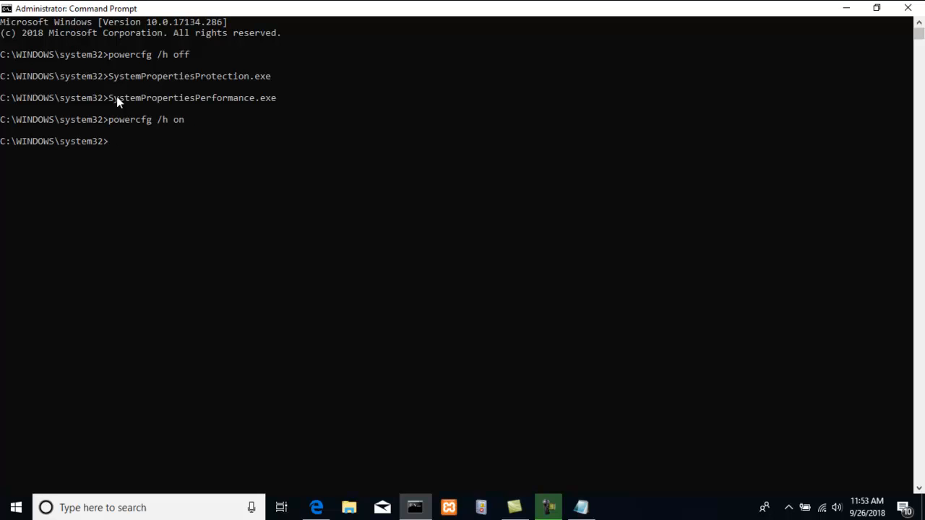
# Run SystemPropertiesPerformance.exe and enable automatic management of the paging file size for all drives in the virtual memory settings.
pyautogui.press('Up')
pyautogui.press('Up')
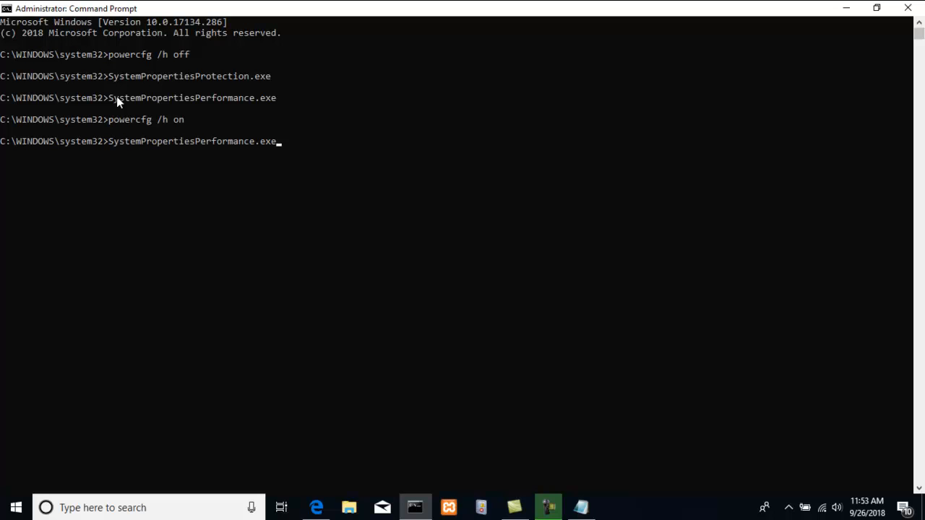
pyautogui.press('Return')
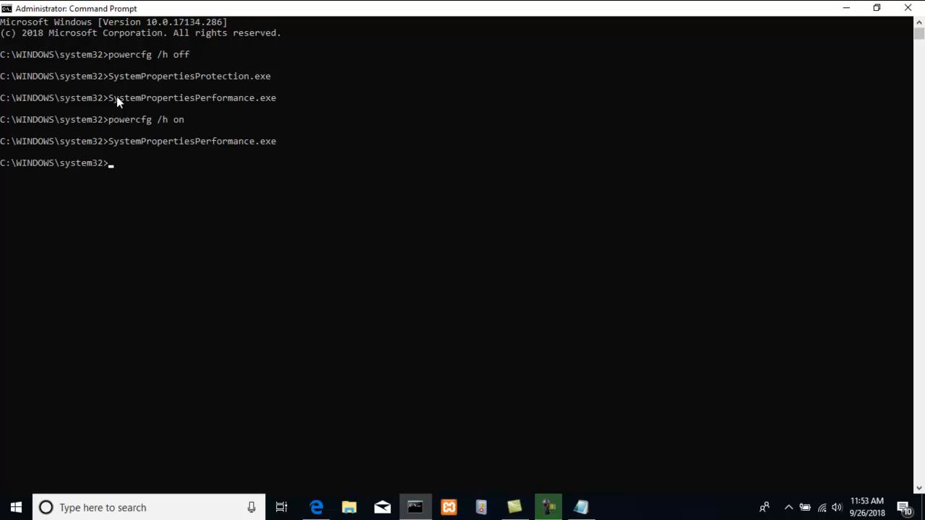
pyautogui.click(136, 92)
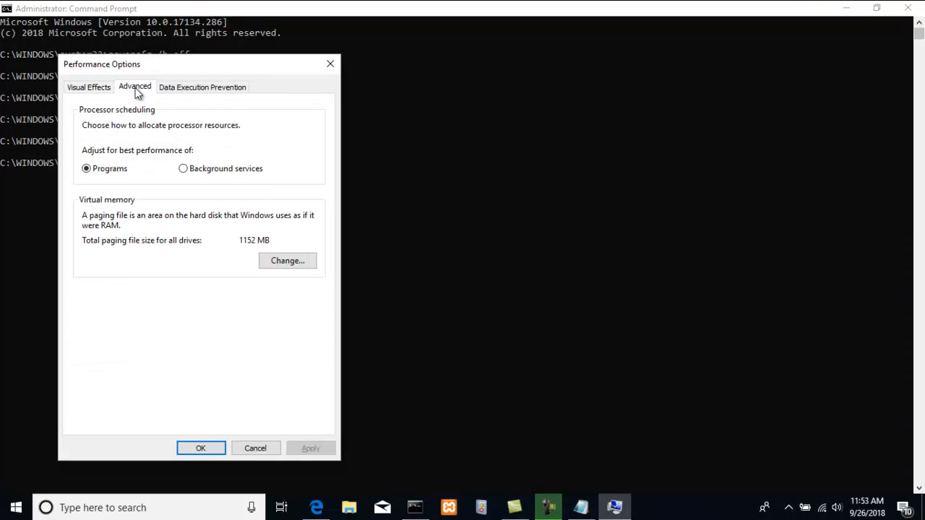
pyautogui.click(289, 262)
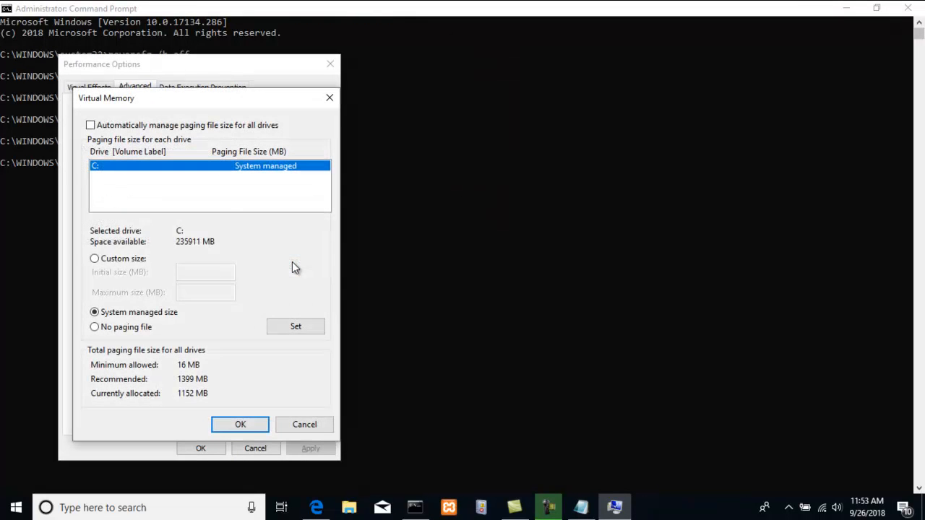
pyautogui.click(92, 126)
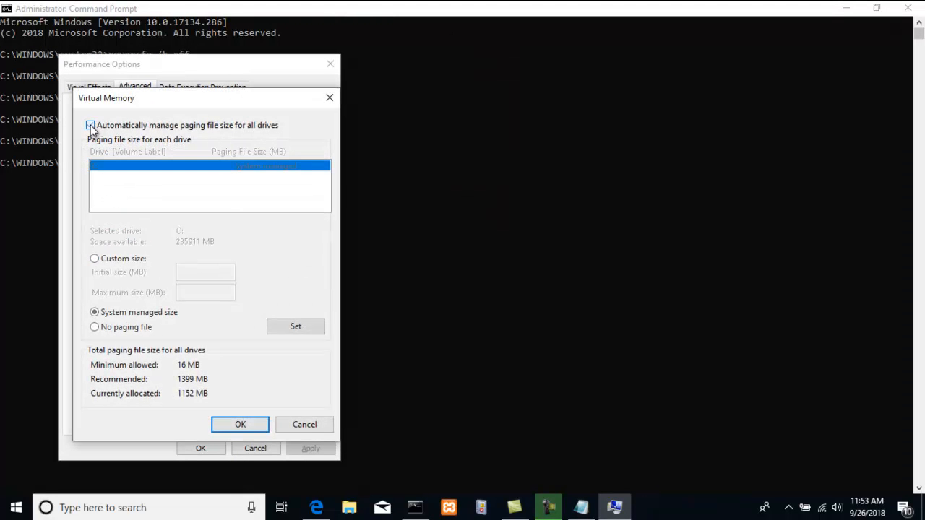
pyautogui.click(241, 424)
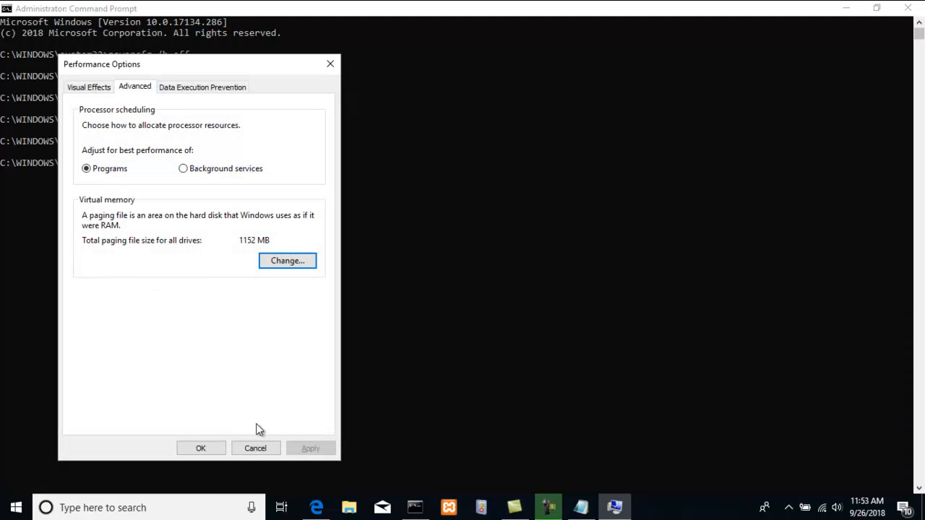
pyautogui.click(201, 448)
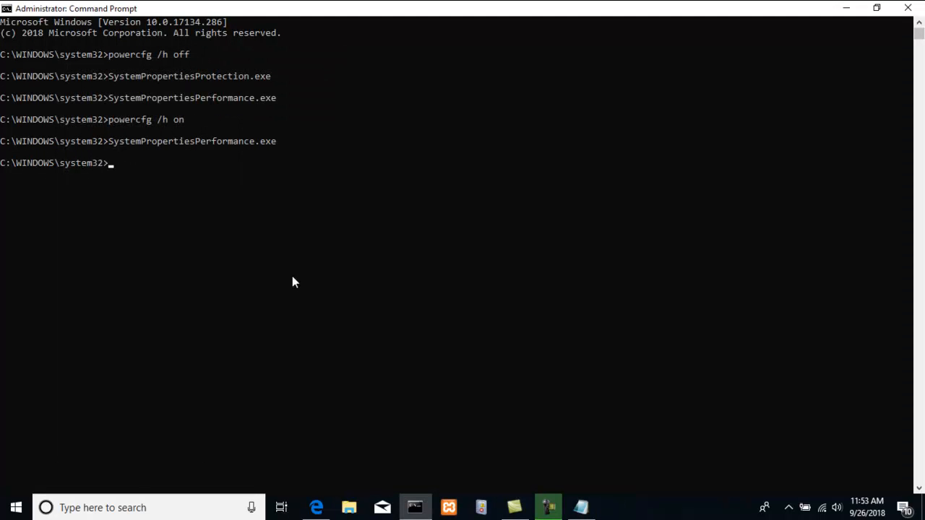
# Run SystemPropertiesProtection.exe and turn on system protection for Local Disk (C:).
pyautogui.press('Up')
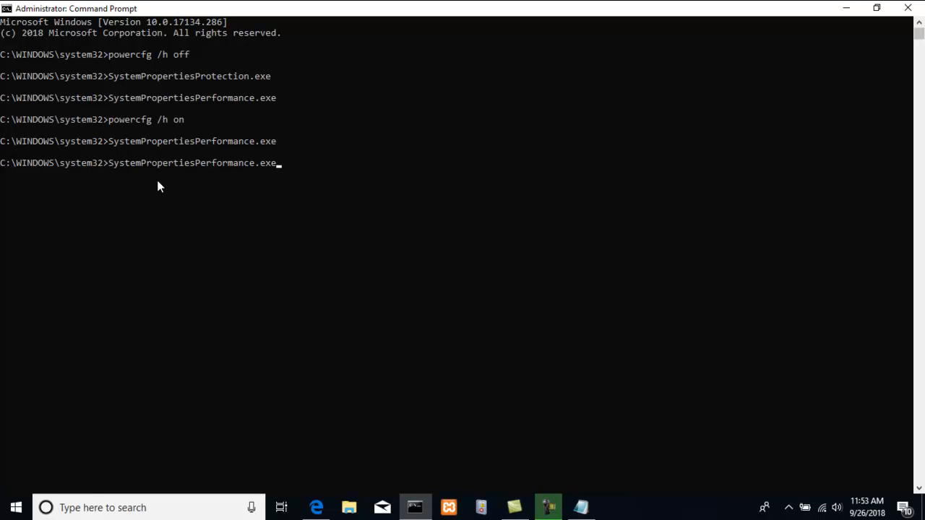
pyautogui.press('Up')
pyautogui.press('Return')
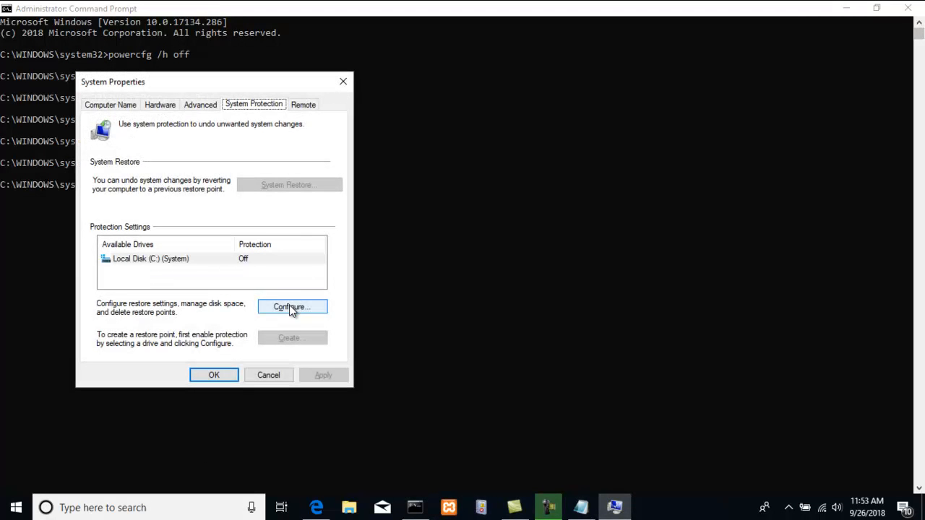
pyautogui.click(289, 307)
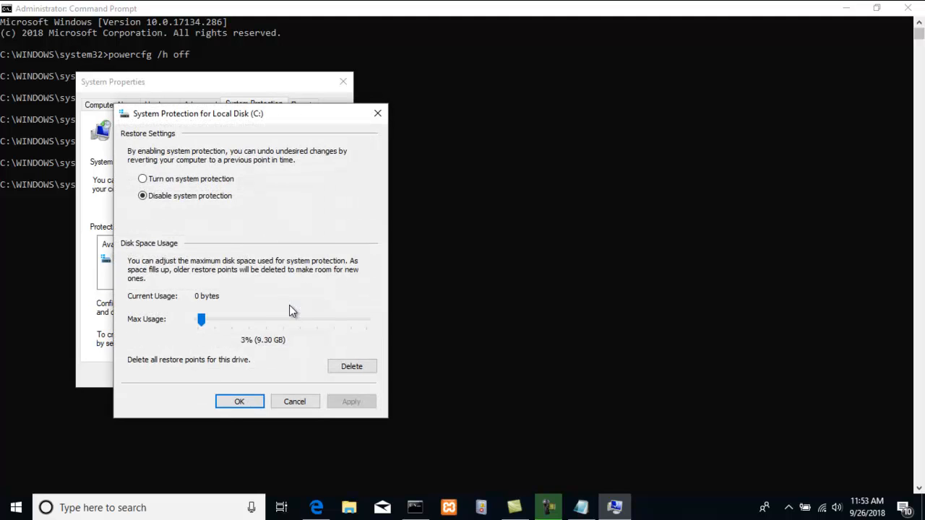
pyautogui.click(142, 178)
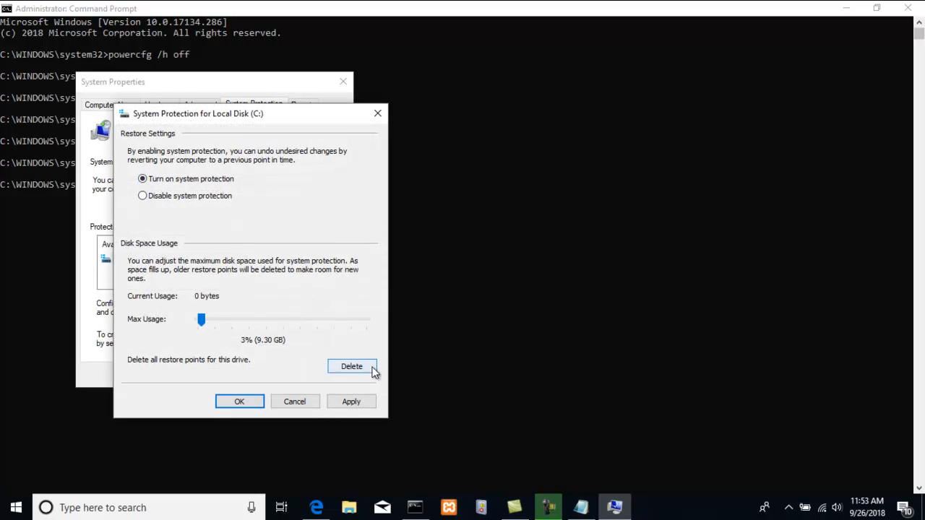
pyautogui.click(351, 402)
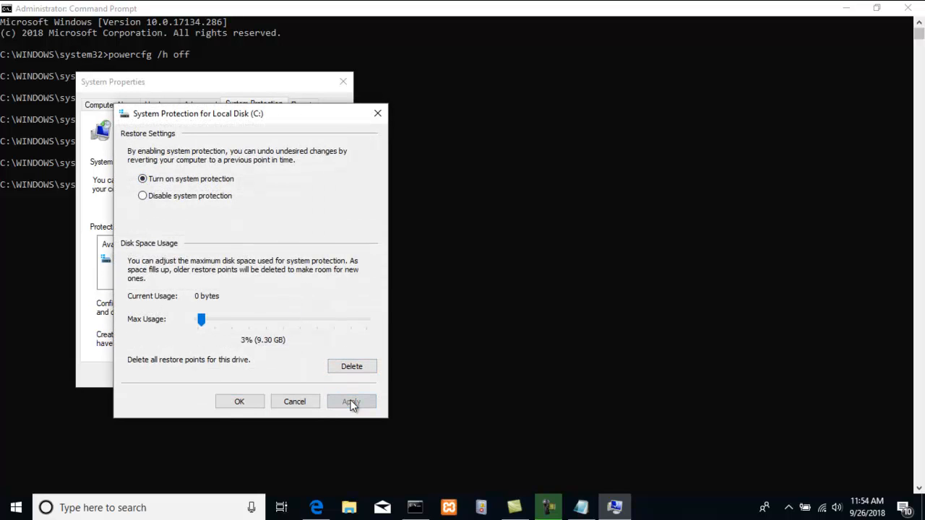
pyautogui.click(240, 402)
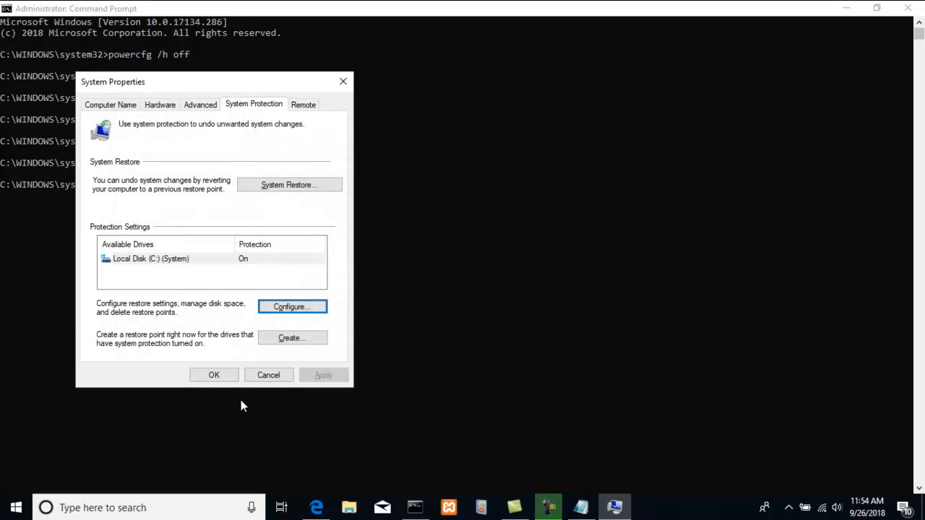
pyautogui.click(215, 374)
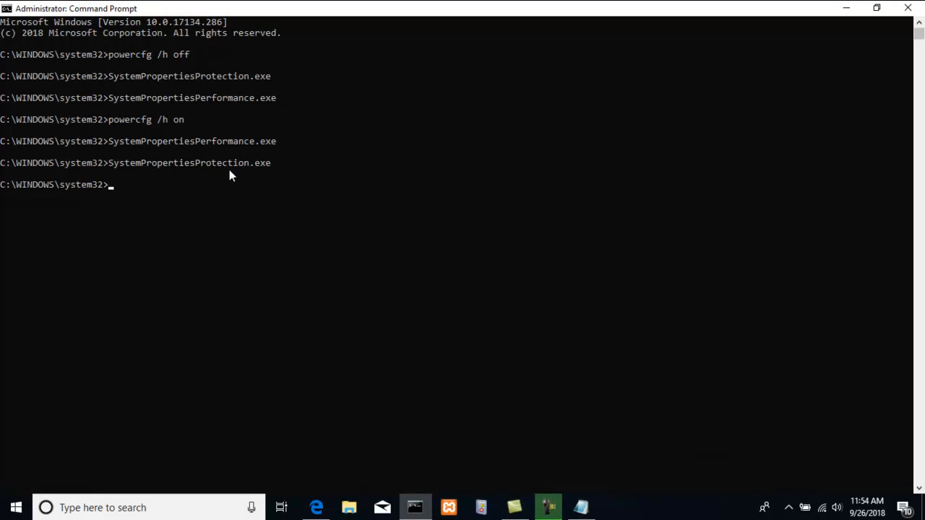
# Switch to the Notepad notes and set their font size to 12.
pyautogui.click(582, 508)
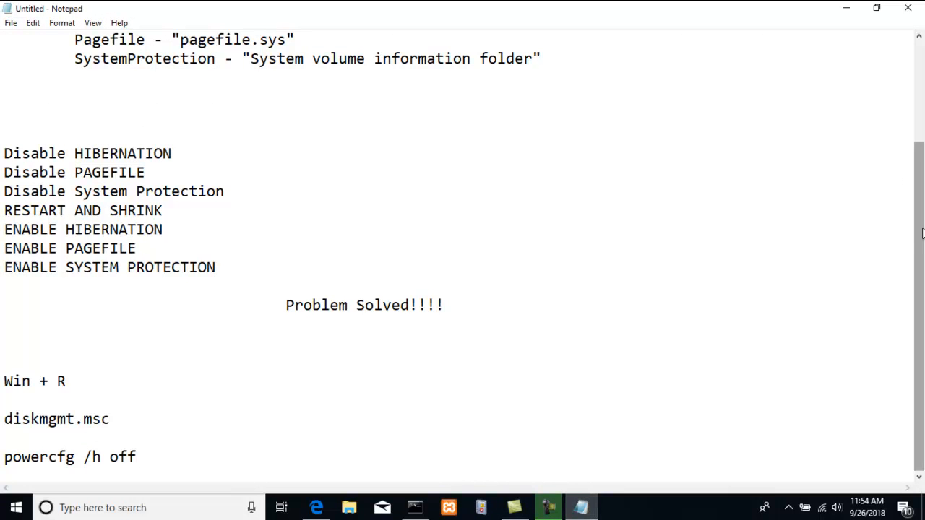
pyautogui.moveTo(922, 230); pyautogui.dragTo(922, 112)
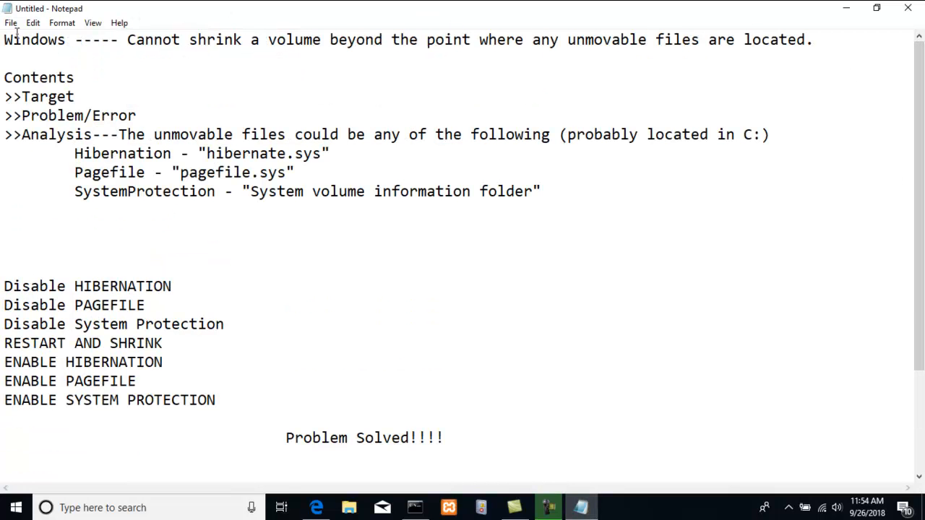
pyautogui.click(63, 23)
pyautogui.click(81, 55)
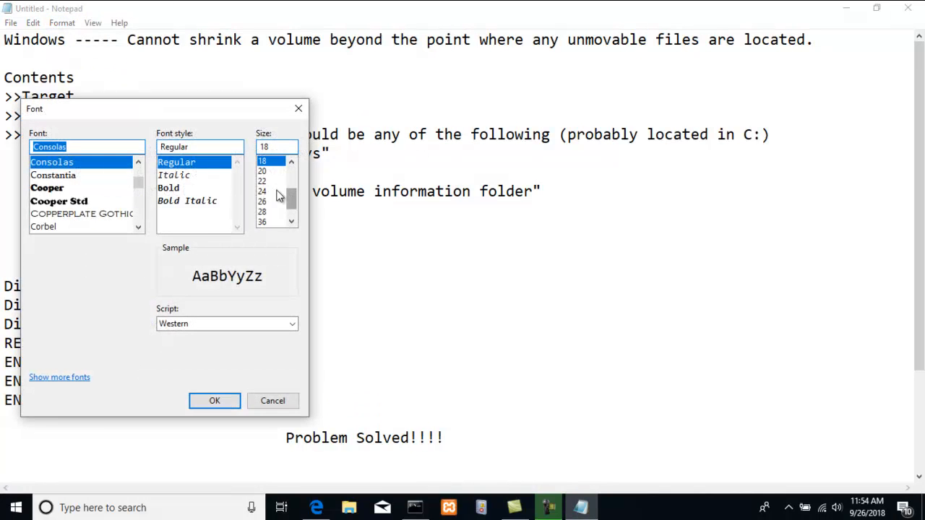
pyautogui.click(291, 164)
pyautogui.click(292, 164)
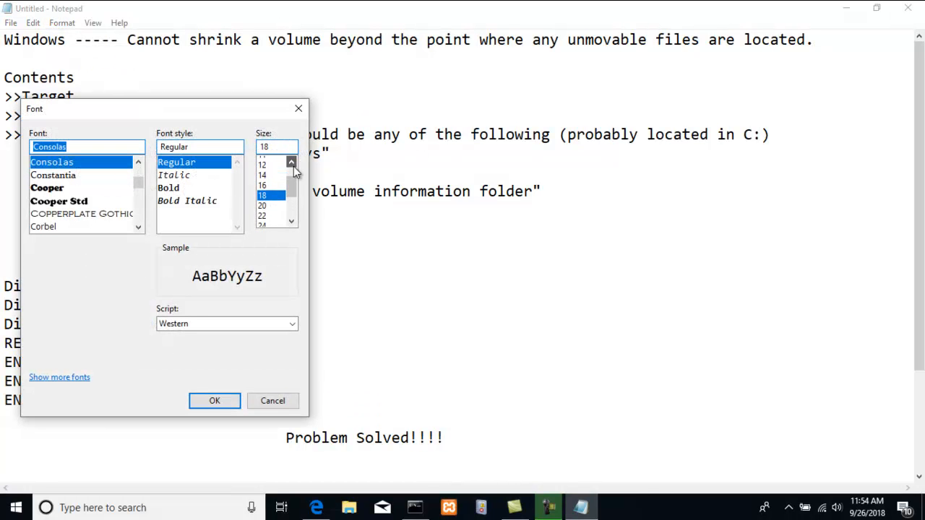
pyautogui.click(263, 181)
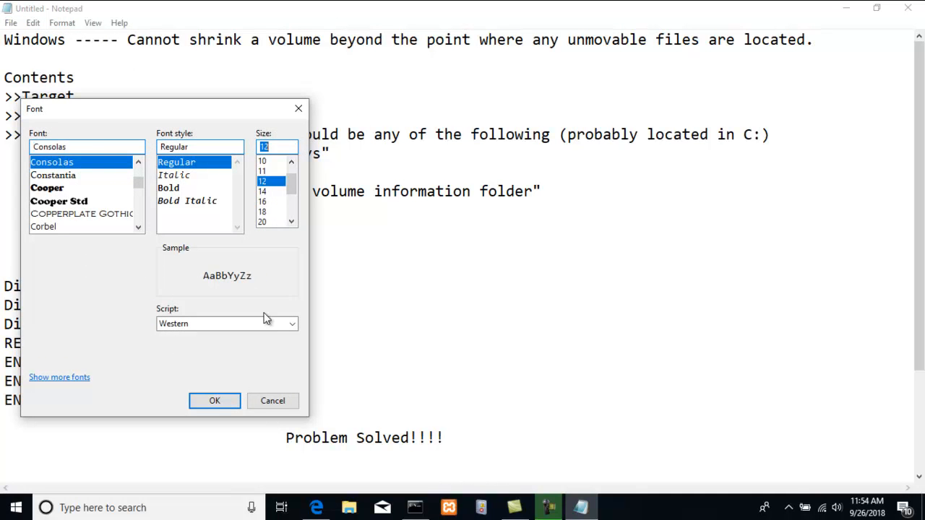
pyautogui.click(220, 404)
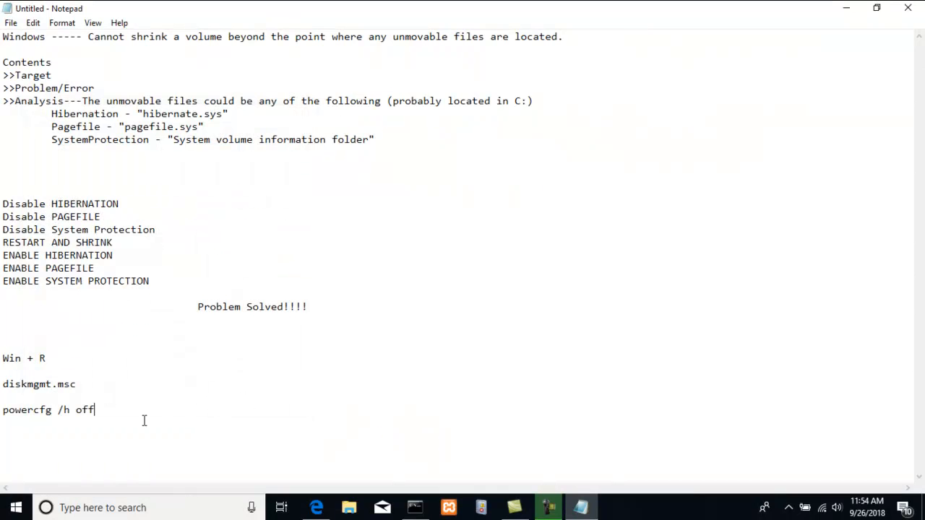
# Below the powercfg /h off line, add the lines "Thank you for you time", "Hope this solves your problem" and "See you soon.".
pyautogui.press('Return')
pyautogui.press('Return')
pyautogui.press('Return')
pyautogui.press('Return')
pyautogui.press('Return')
pyautogui.write('Thank you for you time')
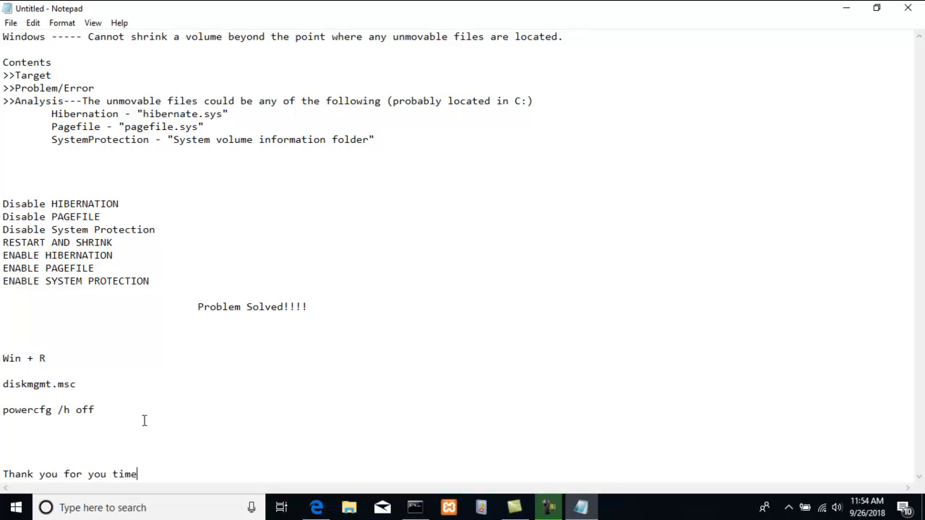
pyautogui.press('Return')
pyautogui.write('Hop')
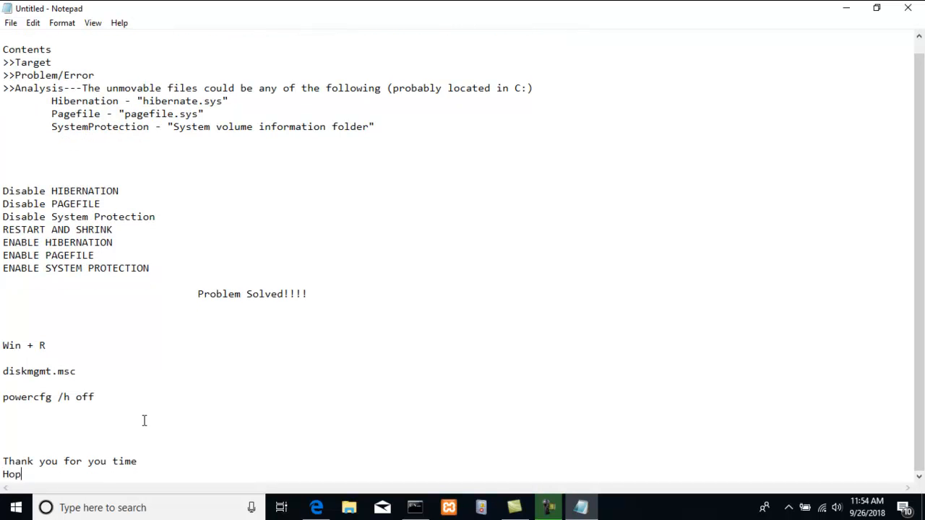
pyautogui.write('e this solves yo')
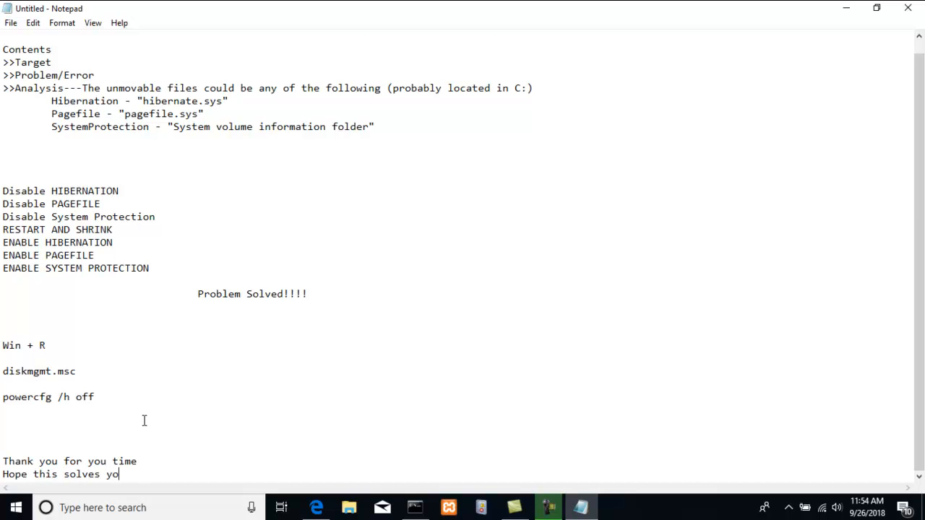
pyautogui.write('ur problem')
pyautogui.press('Return')
pyautogui.write('See you')
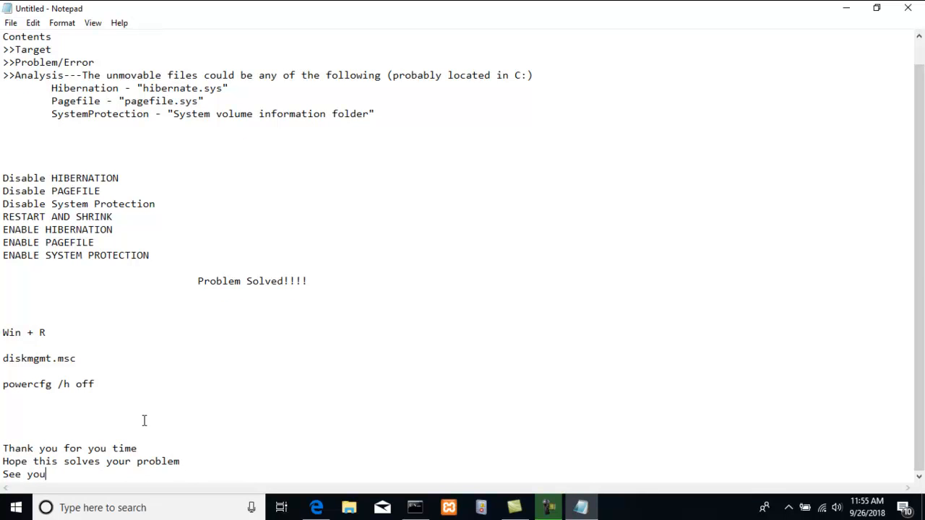
pyautogui.write(' soon.')
pyautogui.press('Return')
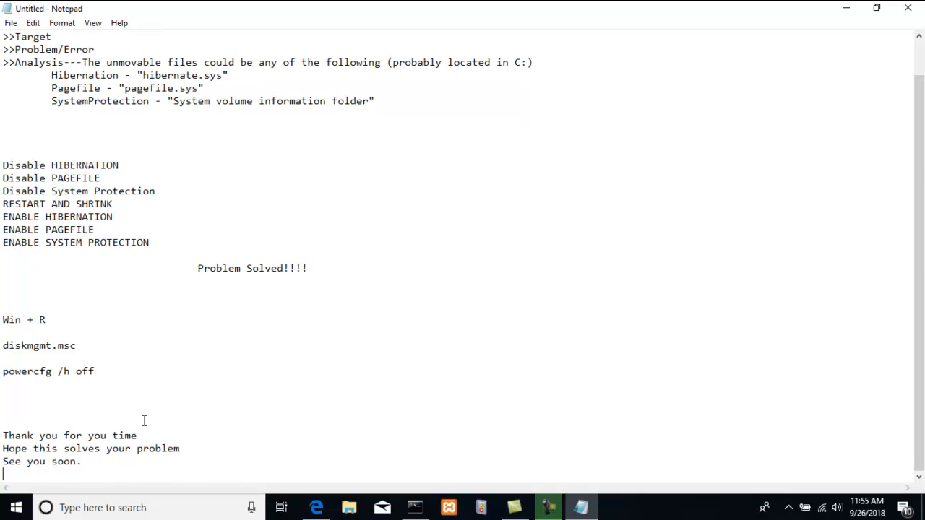
pyautogui.press('Return')
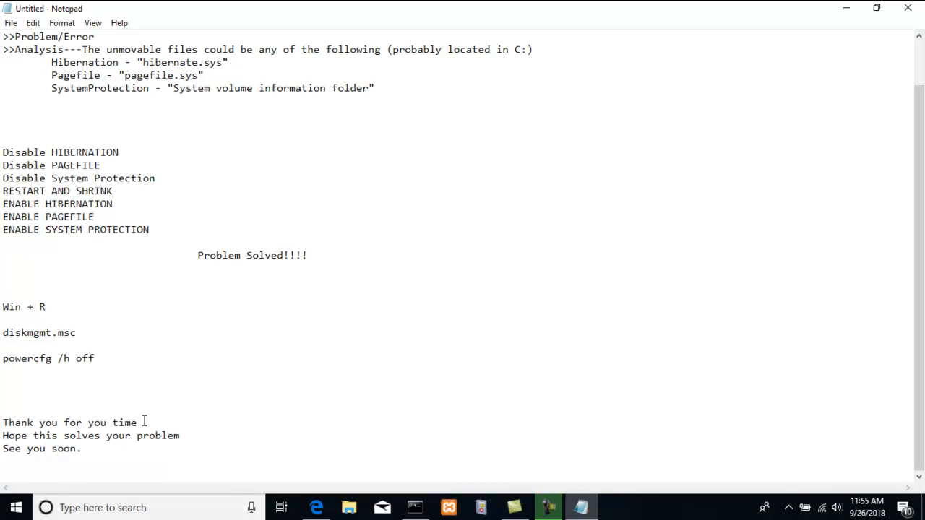
# Add the line "Please if you enjoyed this video, please thumb up, like my page." and, after a gap, "See you soon.".
pyautogui.write('Please if you enjoyed thi')
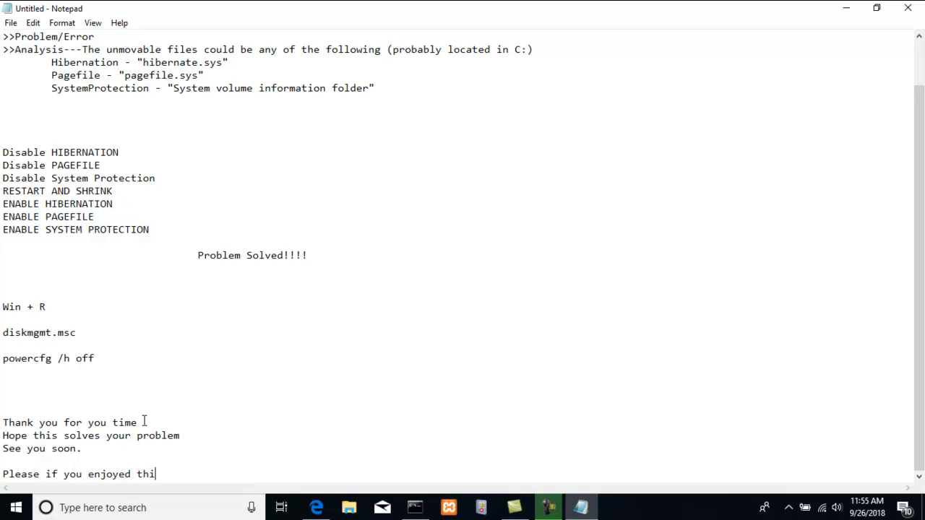
pyautogui.write('s video, please thumb')
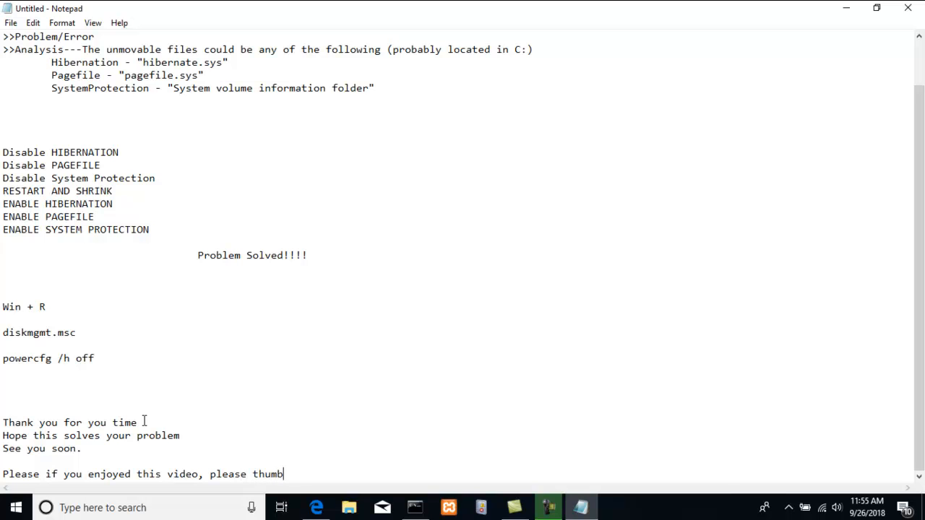
pyautogui.write(' up, like my page')
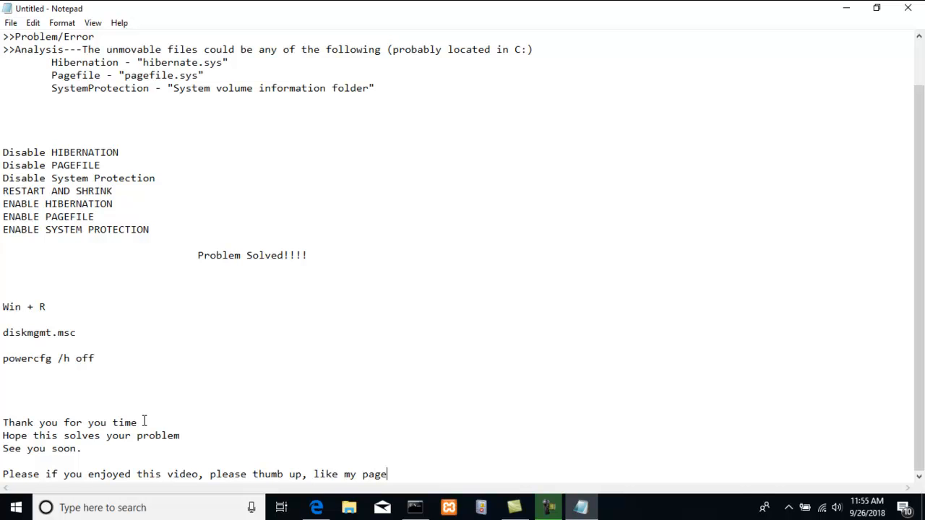
pyautogui.write('.')
pyautogui.press('Return')
pyautogui.press('Return')
pyautogui.press('Return')
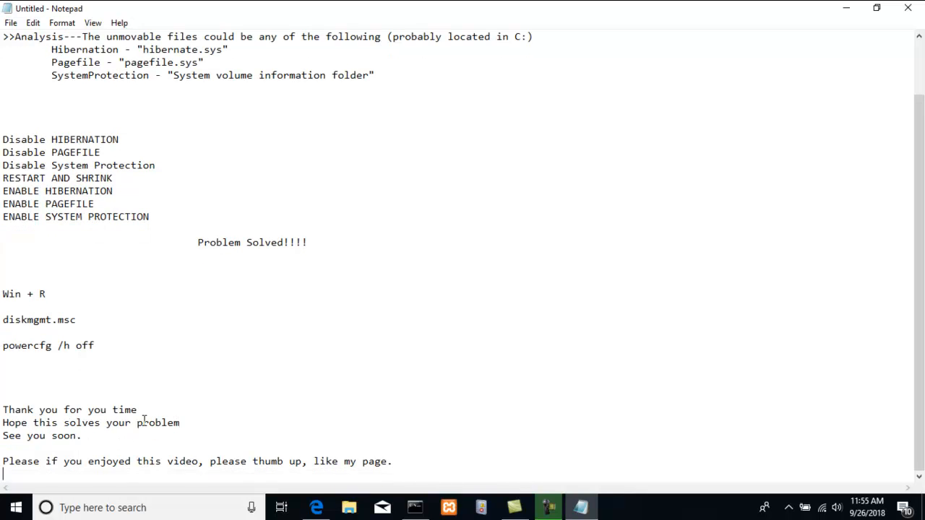
pyautogui.write('See y')
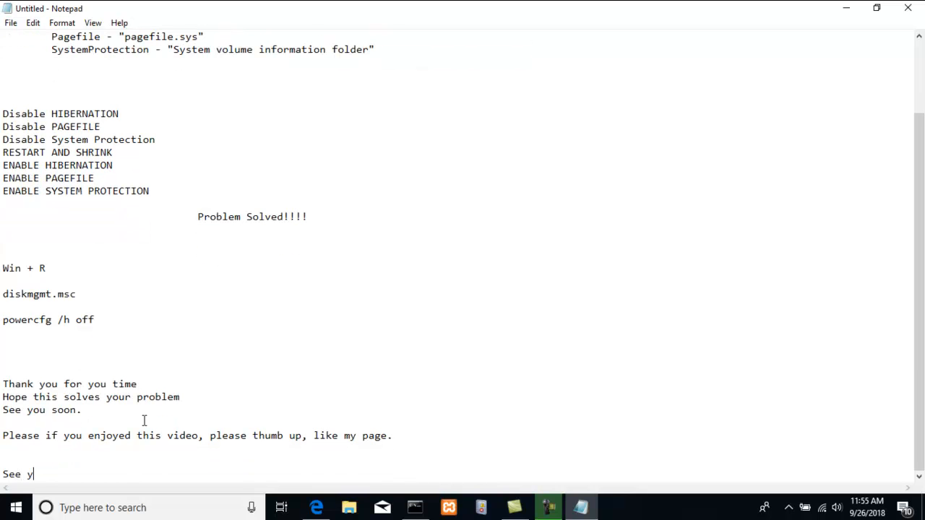
pyautogui.write('ou soon.')
pyautogui.press('Return')
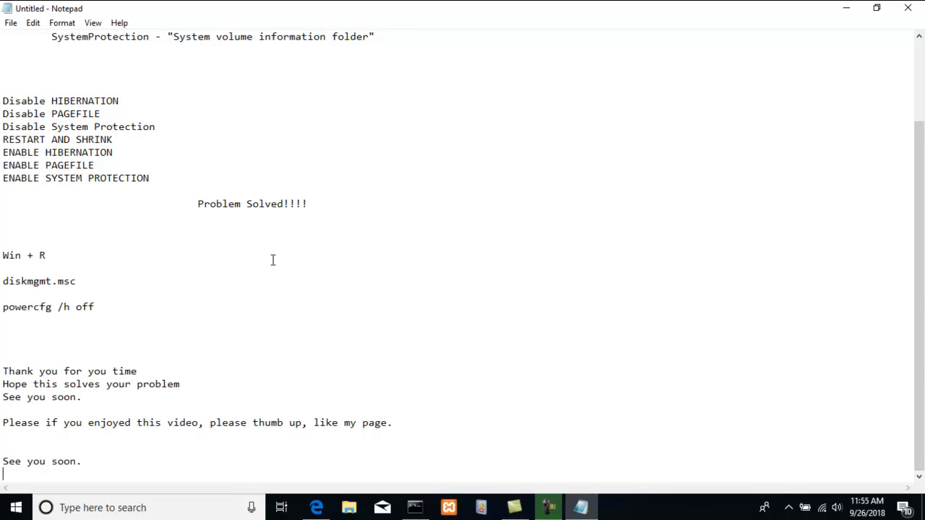
# Highlight the closing message, minimise Notepad, and close the Command Prompt to bring up the screen recorder.
pyautogui.moveTo(107, 467); pyautogui.dragTo(13, 362)
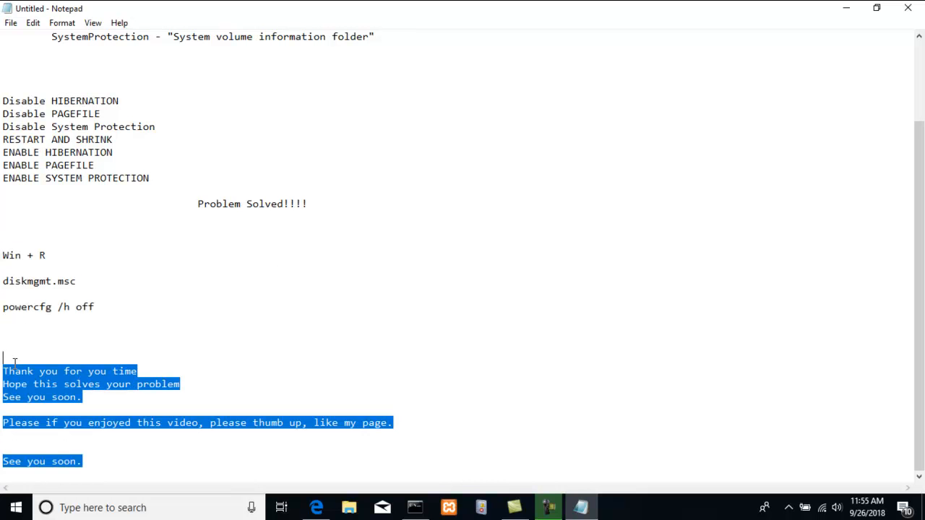
pyautogui.click(845, 7)
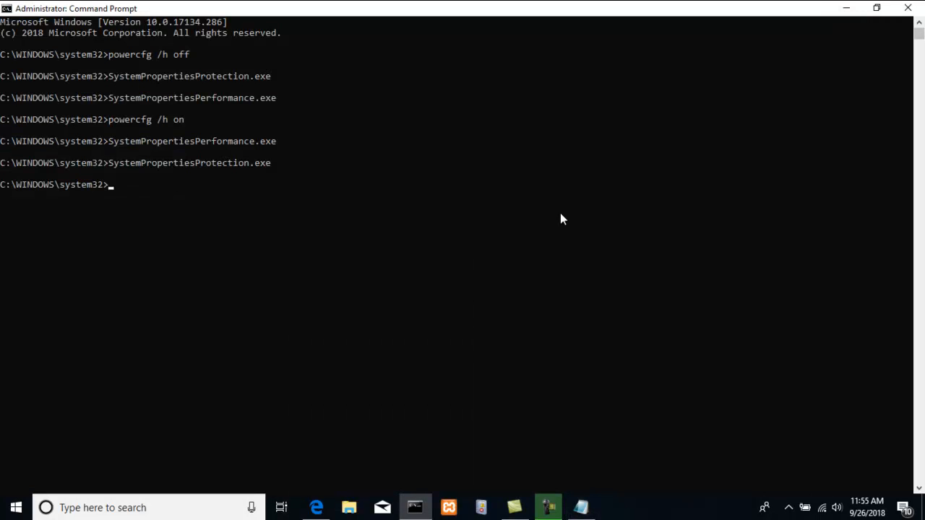
pyautogui.click(907, 7)
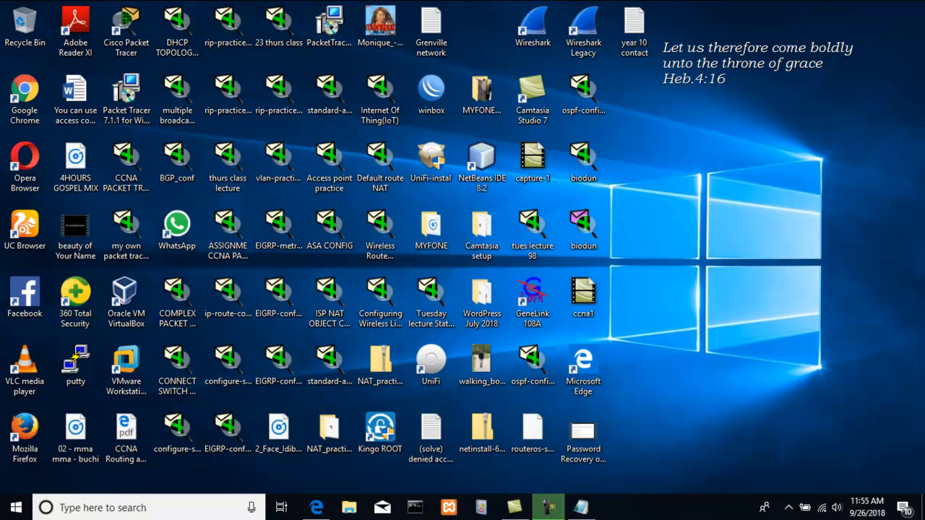
pyautogui.click(549, 509)
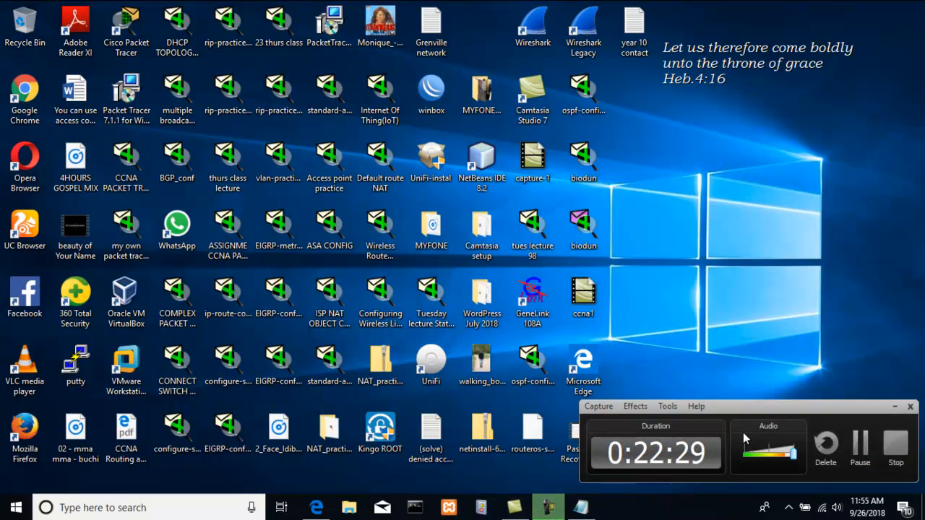